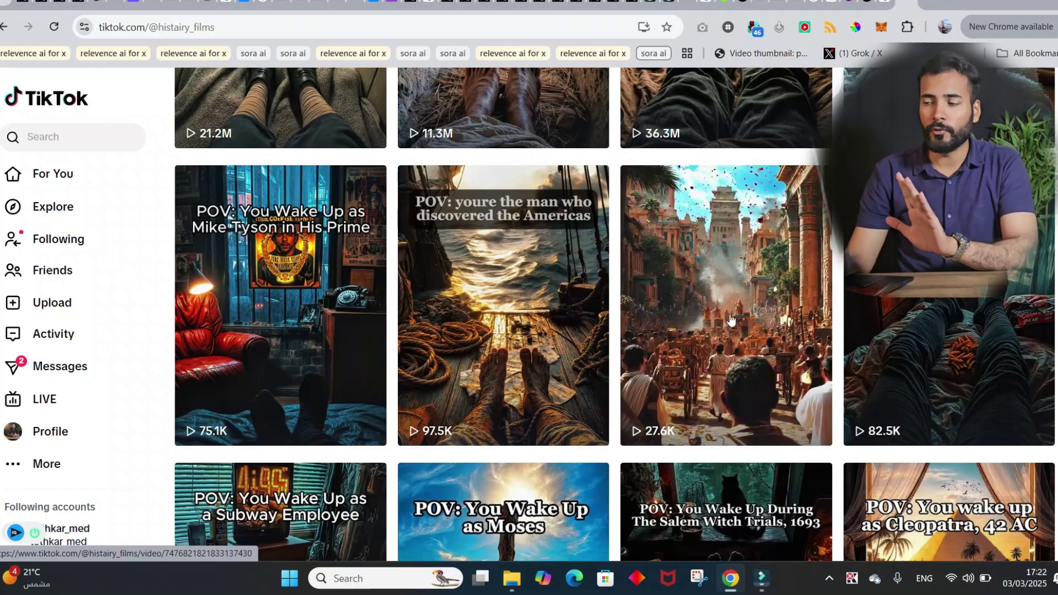
pyautogui.scroll(3, 745, 331)
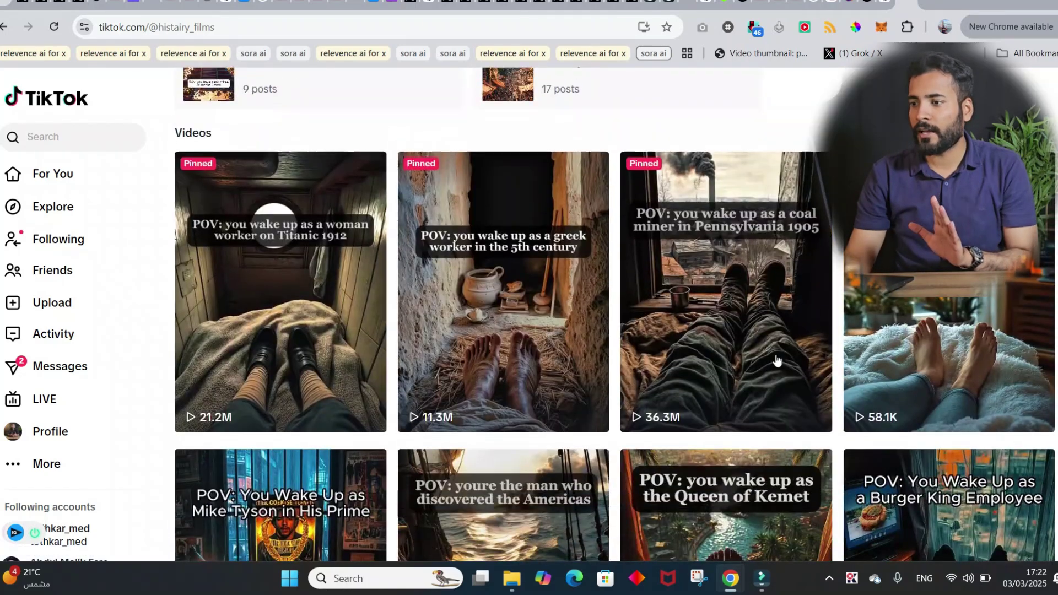
pyautogui.moveTo(503, 291)
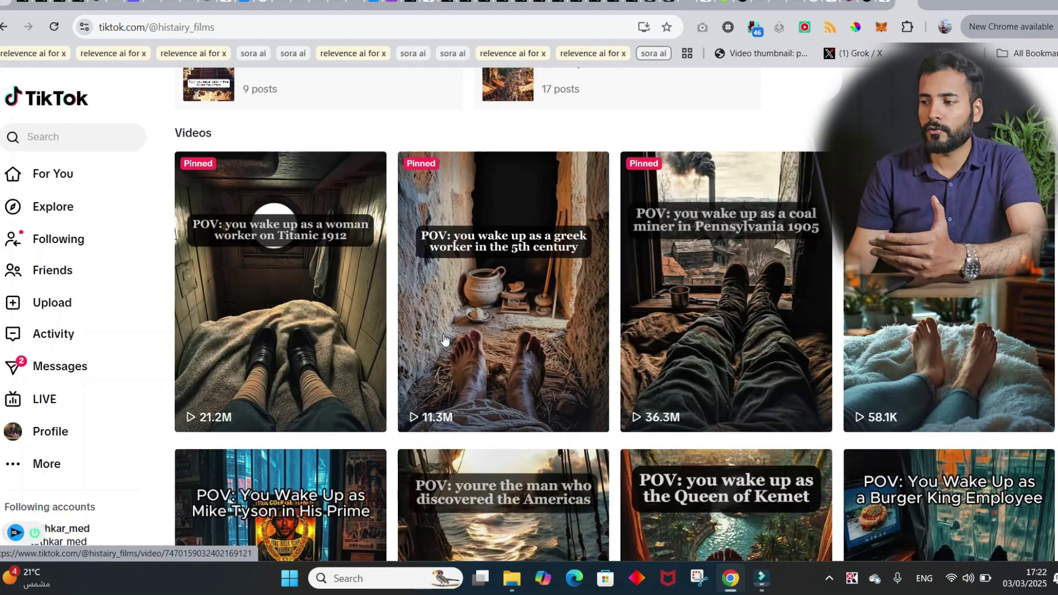
pyautogui.scroll(-3, 446, 339)
pyautogui.scroll(1, 544, 408)
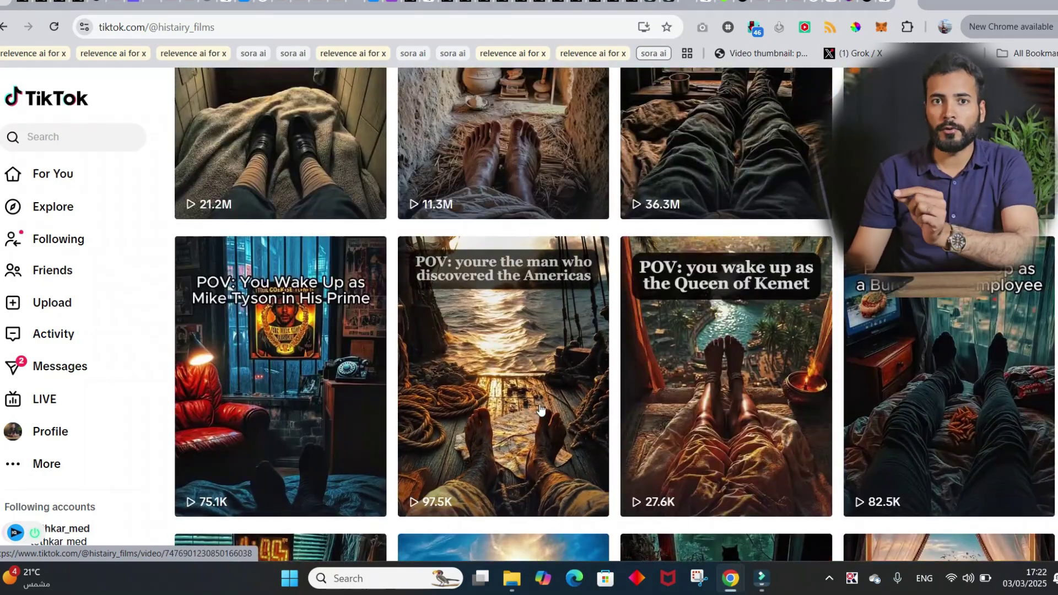
pyautogui.scroll(-3, 546, 406)
pyautogui.scroll(-2, 342, 259)
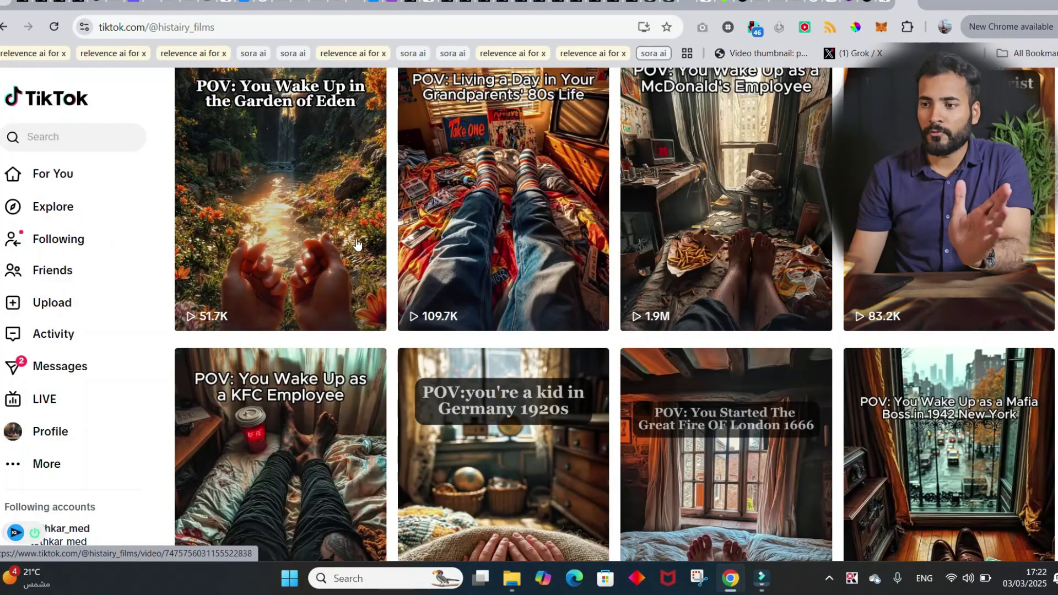
pyautogui.scroll(-2, 357, 244)
pyautogui.scroll(3, 707, 363)
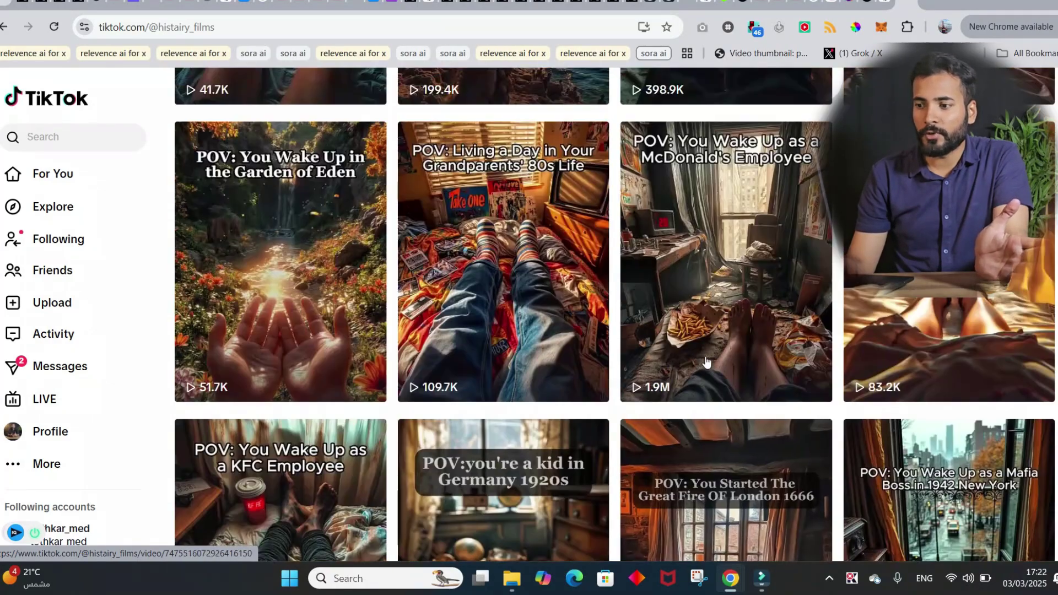
pyautogui.scroll(-1, 707, 362)
pyautogui.scroll(-2, 701, 370)
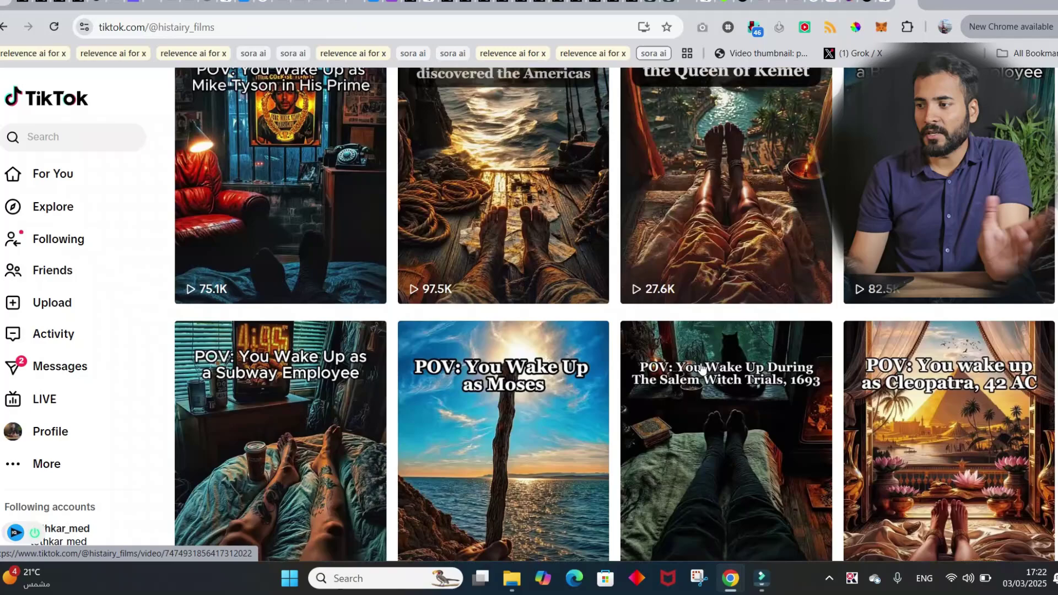
pyautogui.scroll(1, 694, 358)
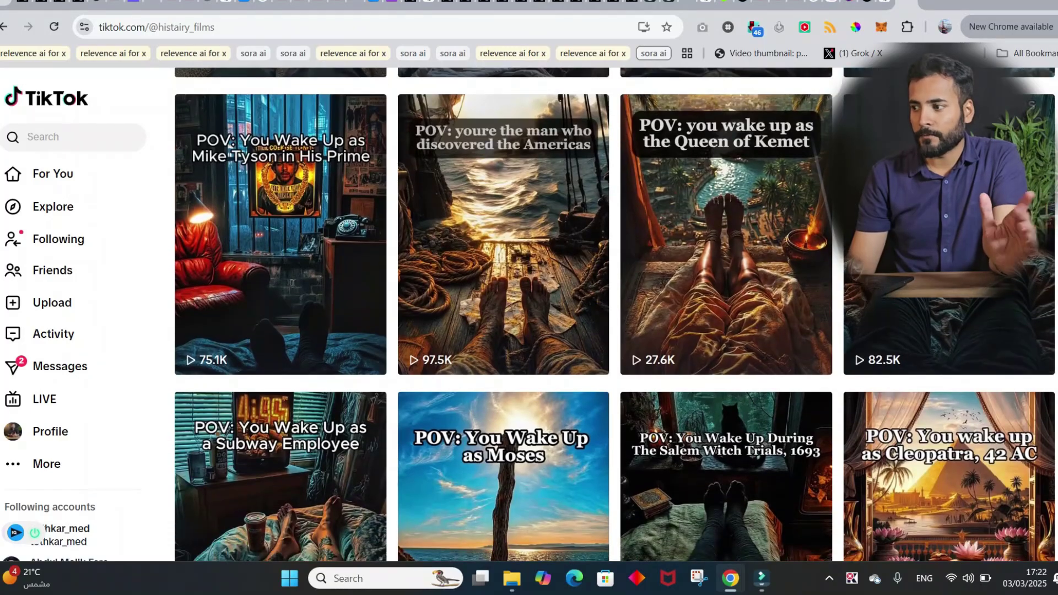
pyautogui.scroll(-5, 615, 315)
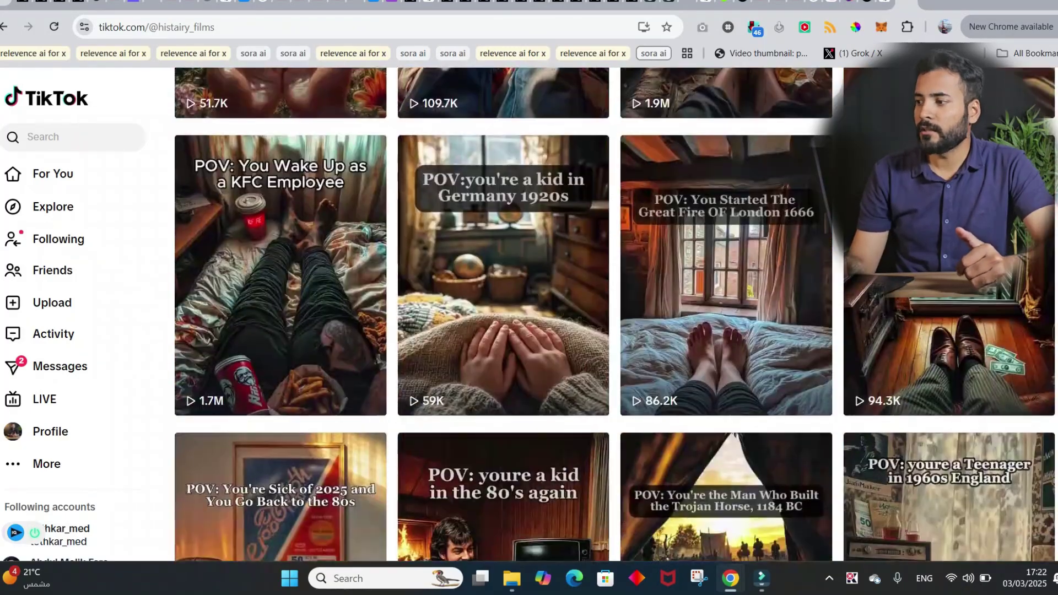
pyautogui.scroll(2, 616, 314)
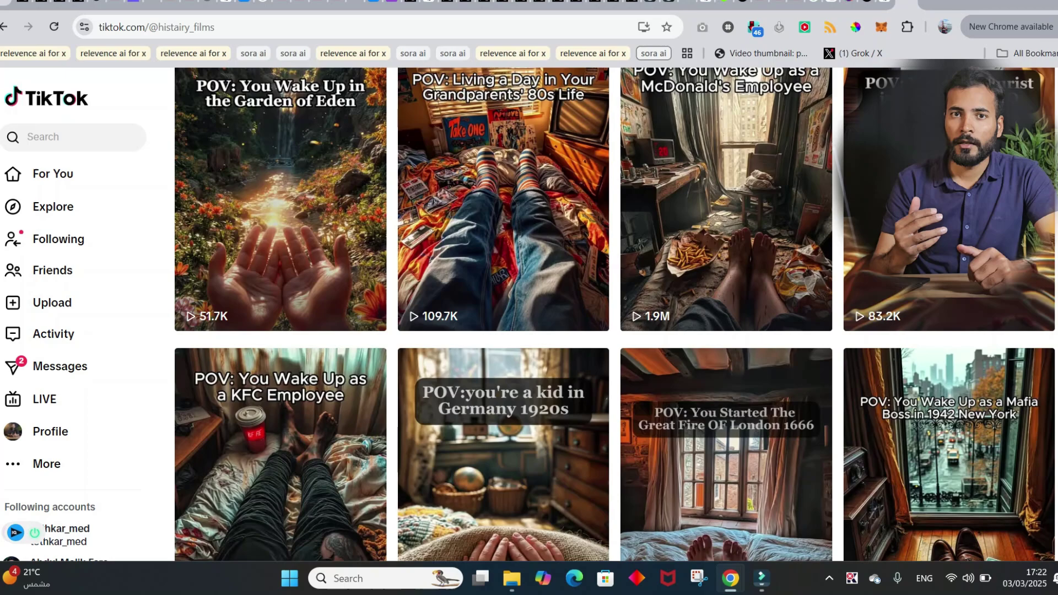
pyautogui.scroll(2, 616, 315)
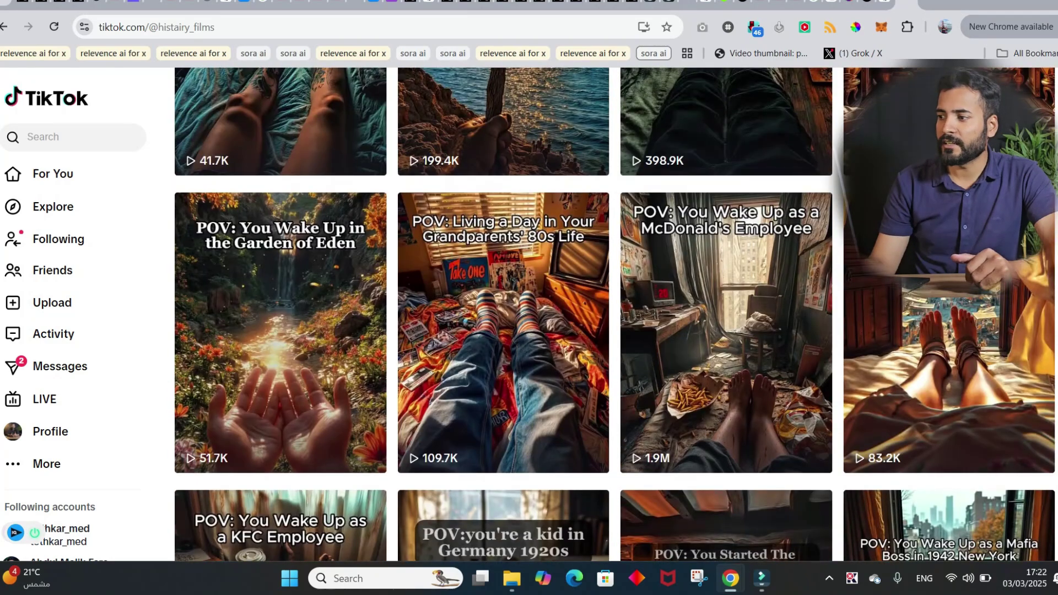
pyautogui.scroll(-3, 278, 240)
pyautogui.scroll(10, 277, 239)
pyautogui.scroll(2, 278, 239)
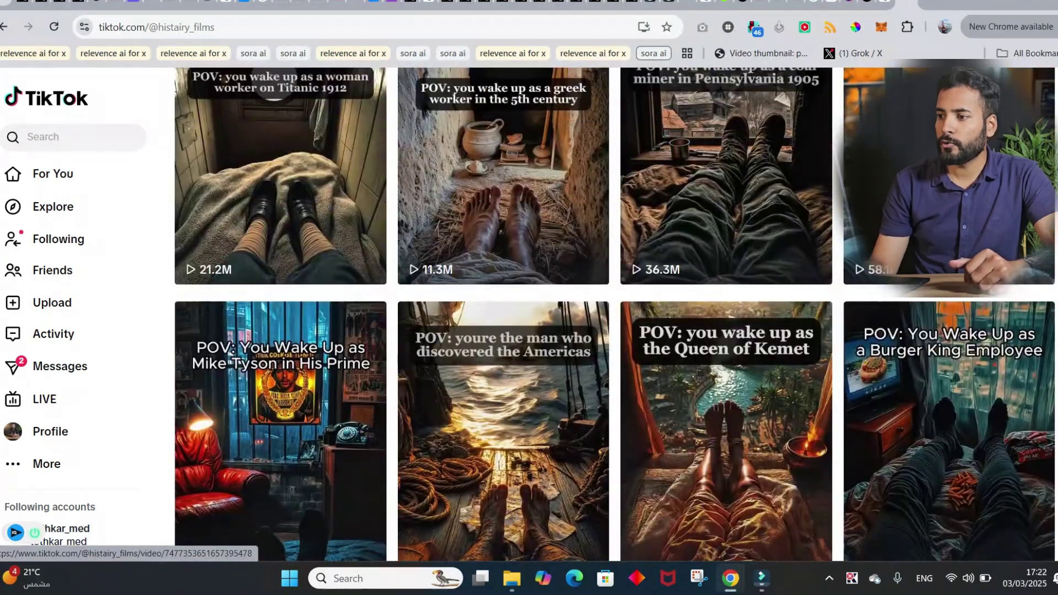
pyautogui.scroll(2, 277, 241)
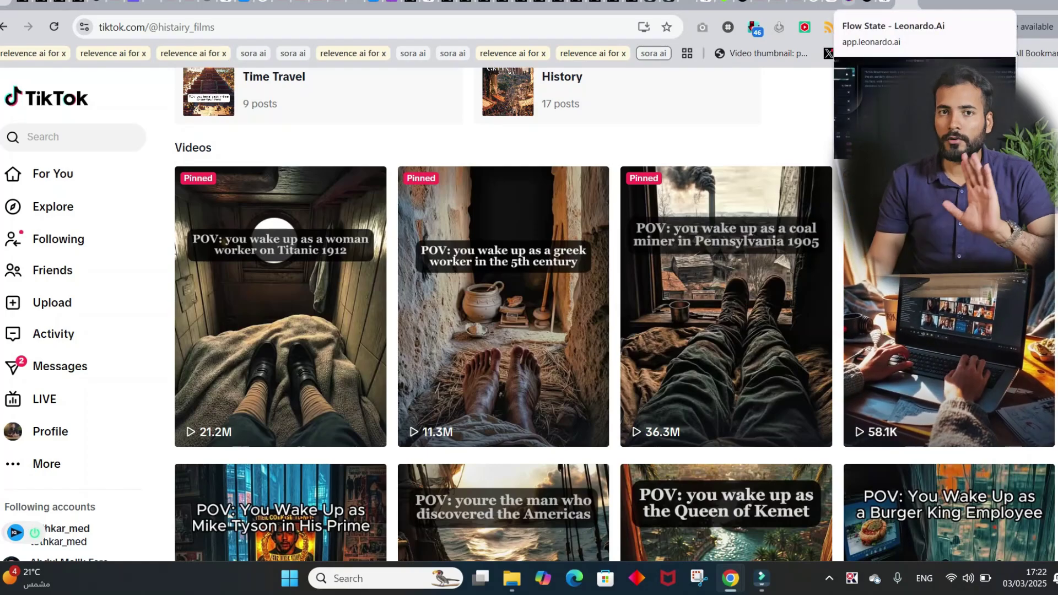
# - Switch to the Leonardo.Ai Flow State tab with the Silk Road desert caravan images
pyautogui.click(877, 5)
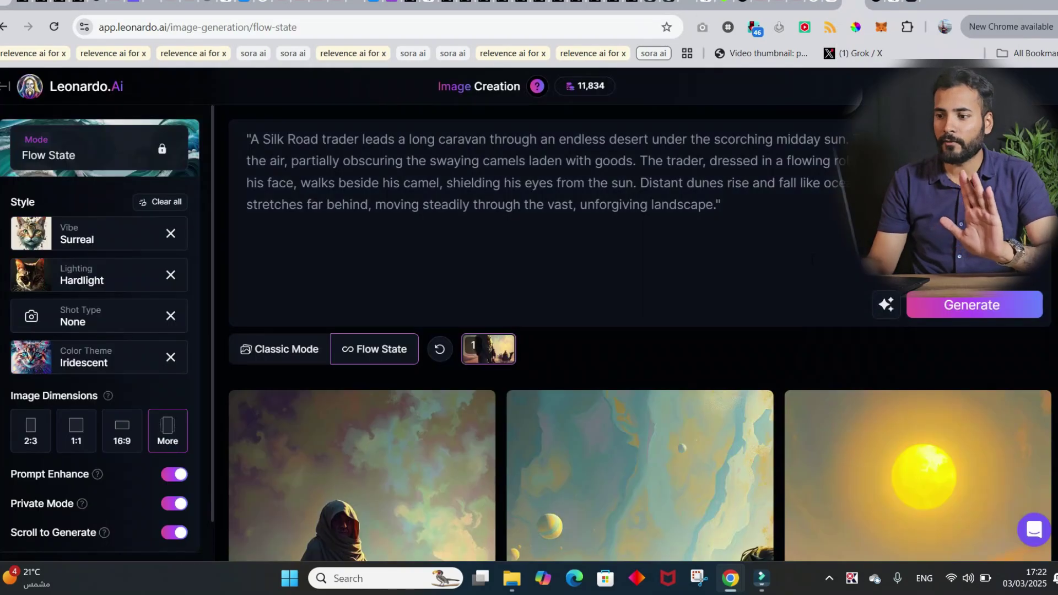
pyautogui.scroll(-3, 810, 258)
pyautogui.scroll(-1, 806, 257)
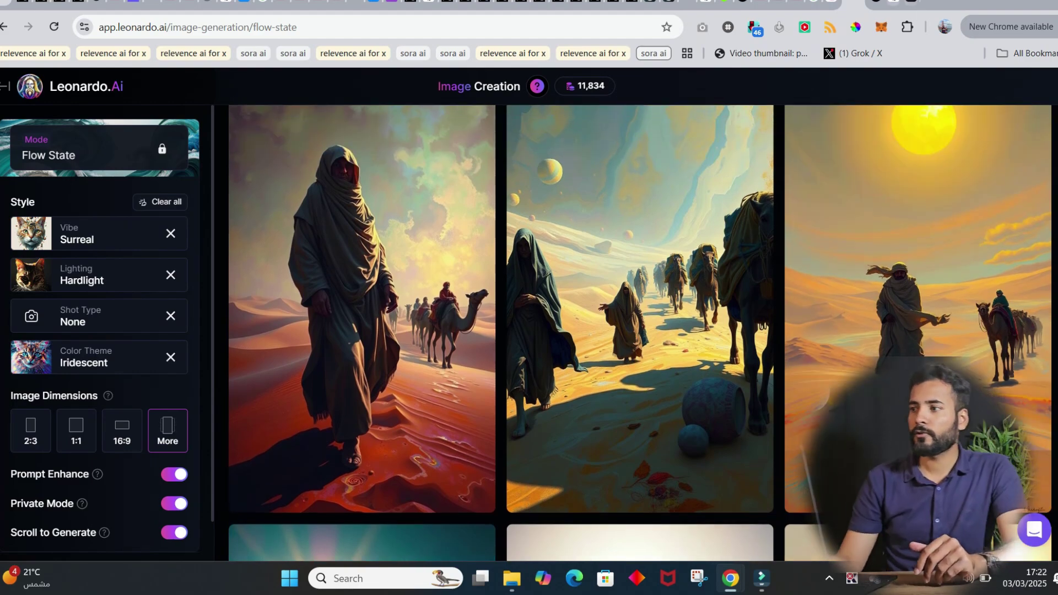
# - Switch to the Ideogram tab and collapse the prompt to reveal the spice market image
pyautogui.click(921, 3)
pyautogui.press('Escape')
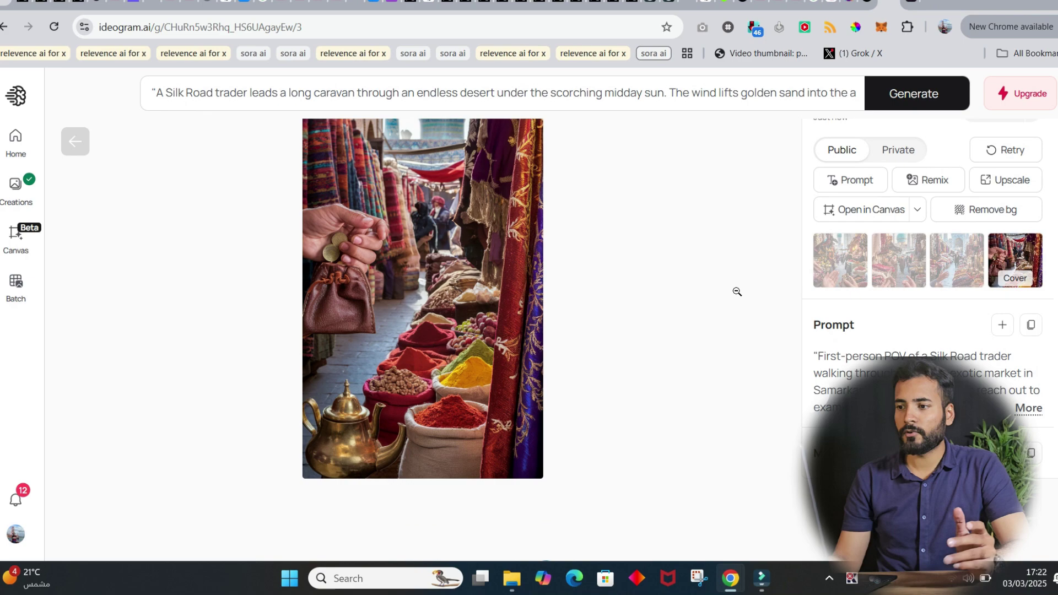
pyautogui.scroll(-1, 915, 237)
pyautogui.scroll(2, 555, 356)
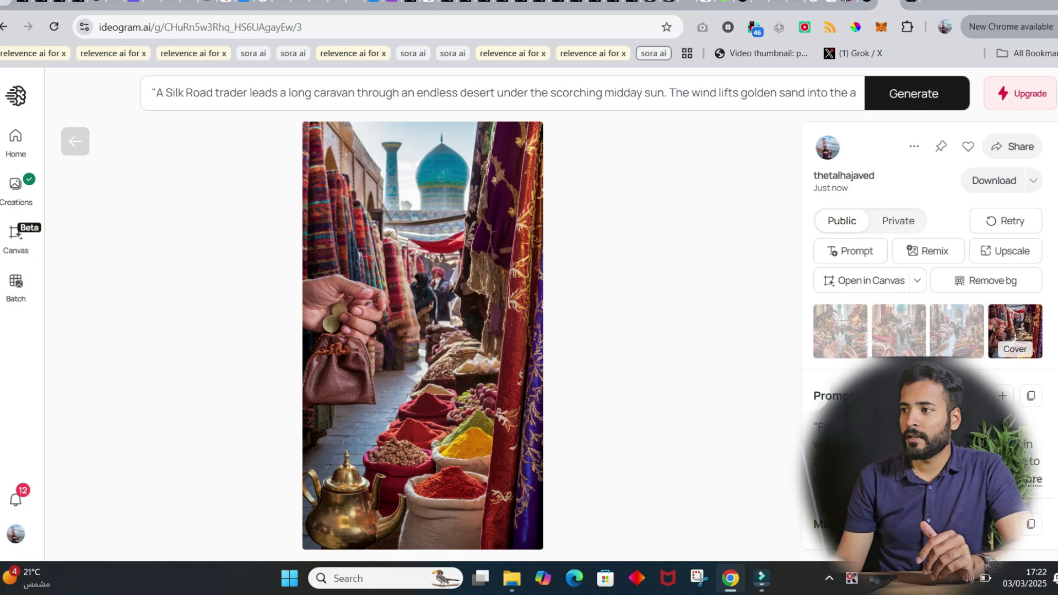
# - Return to the Leonardo.Ai tab to review the grid of desert caravan images
pyautogui.click(864, 3)
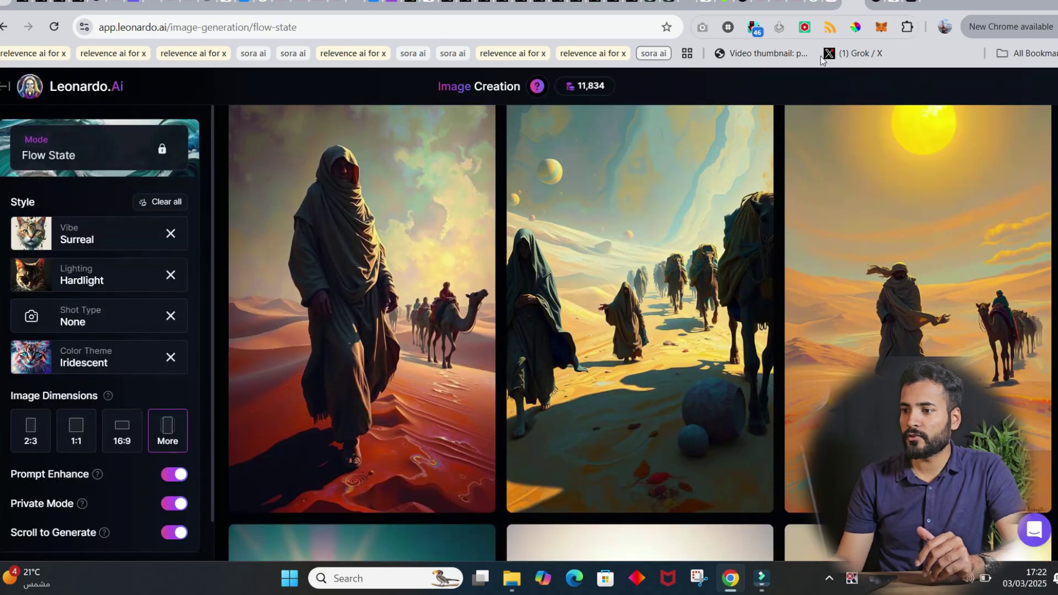
pyautogui.scroll(-5, 640, 331)
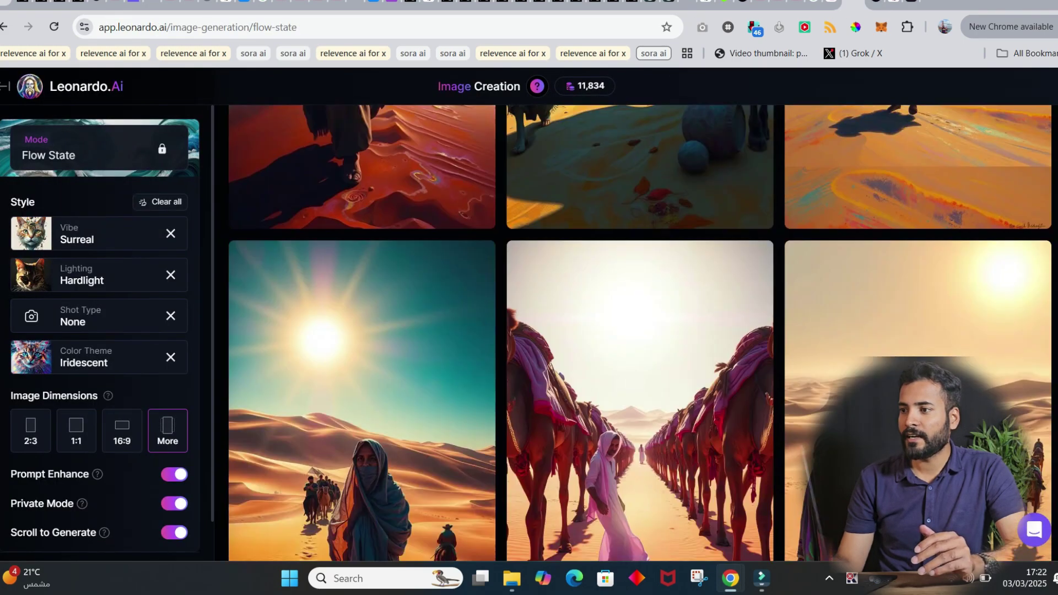
pyautogui.scroll(-5, 640, 331)
pyautogui.scroll(-5, 640, 330)
pyautogui.scroll(-5, 640, 331)
pyautogui.scroll(-5, 640, 334)
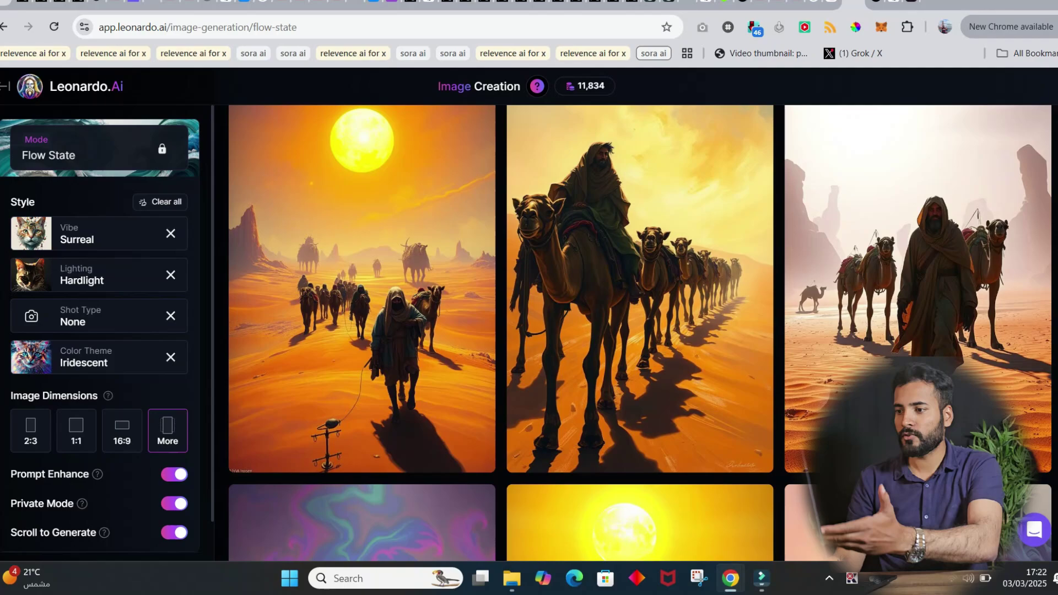
pyautogui.scroll(-5, 640, 334)
pyautogui.scroll(-5, 640, 334)
pyautogui.scroll(-5, 640, 334)
pyautogui.scroll(5, 640, 334)
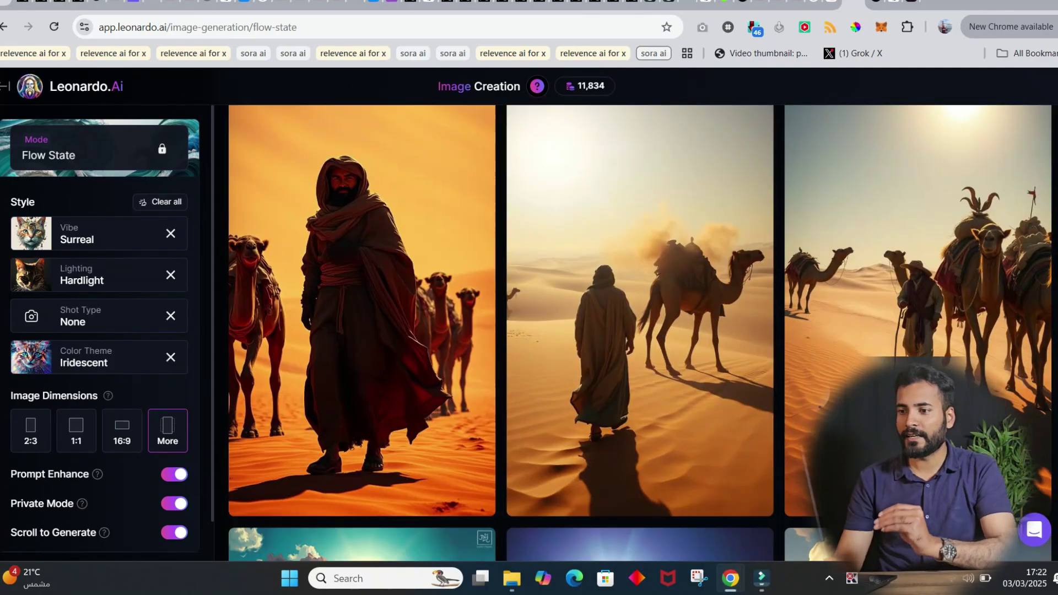
pyautogui.scroll(5, 640, 334)
pyautogui.scroll(5, 640, 334)
pyautogui.scroll(1, 639, 334)
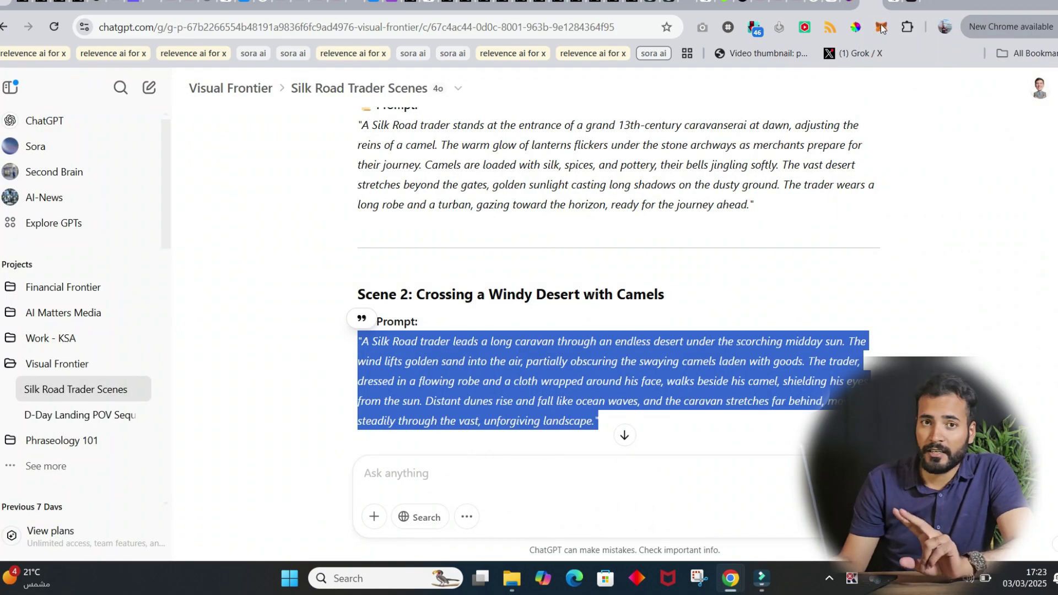
pyautogui.scroll(3, 619, 273)
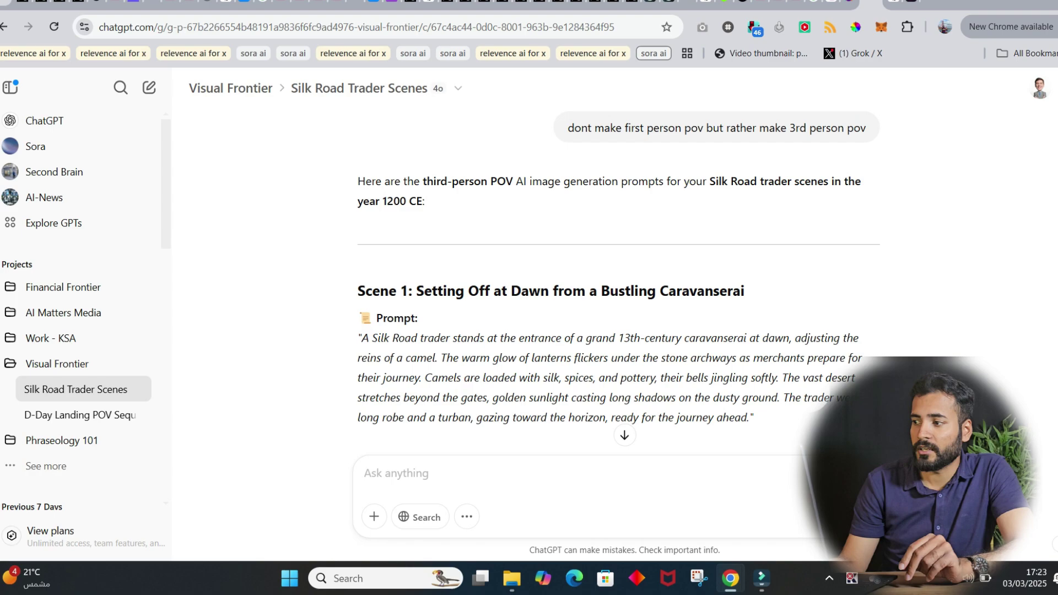
pyautogui.write('0000000000000000')
pyautogui.scroll(5, 618, 273)
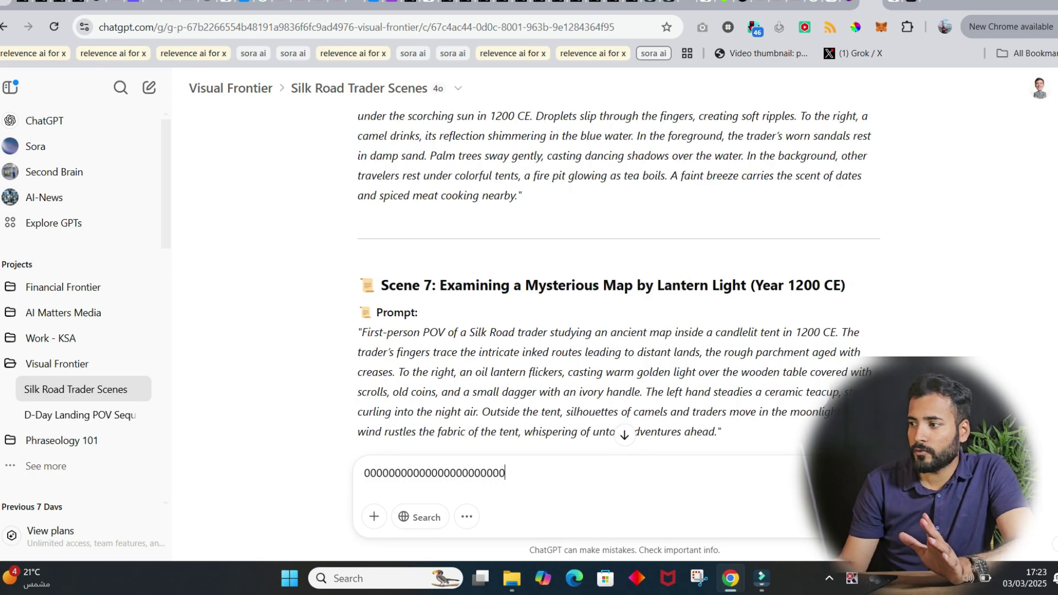
pyautogui.write('000000000')
pyautogui.scroll(1, 754, 408)
pyautogui.scroll(15, 618, 281)
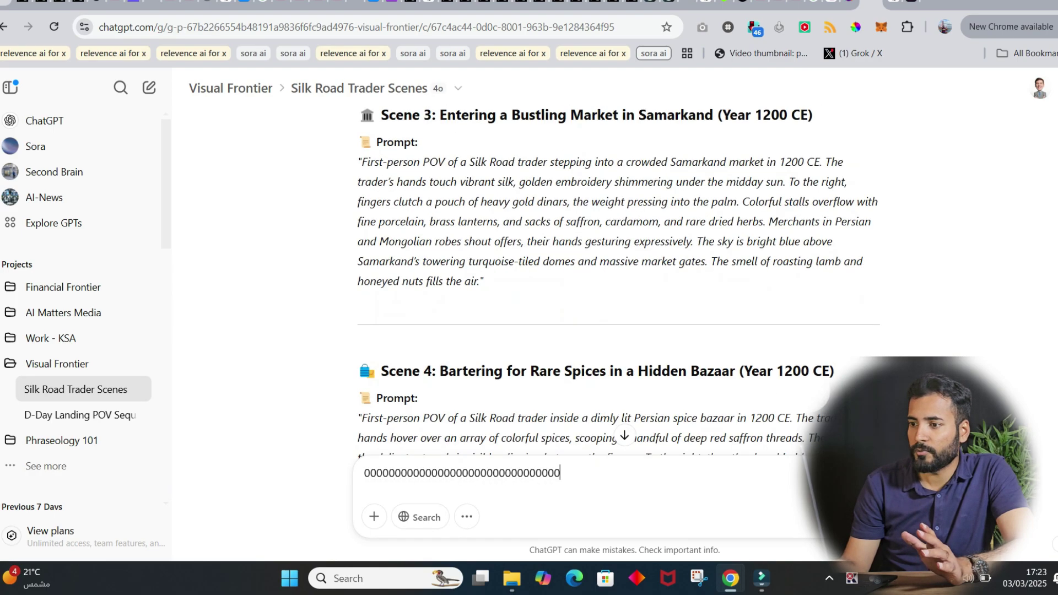
pyautogui.scroll(-20, 619, 281)
pyautogui.scroll(10, 618, 281)
pyautogui.scroll(10, 618, 281)
pyautogui.scroll(6, 618, 290)
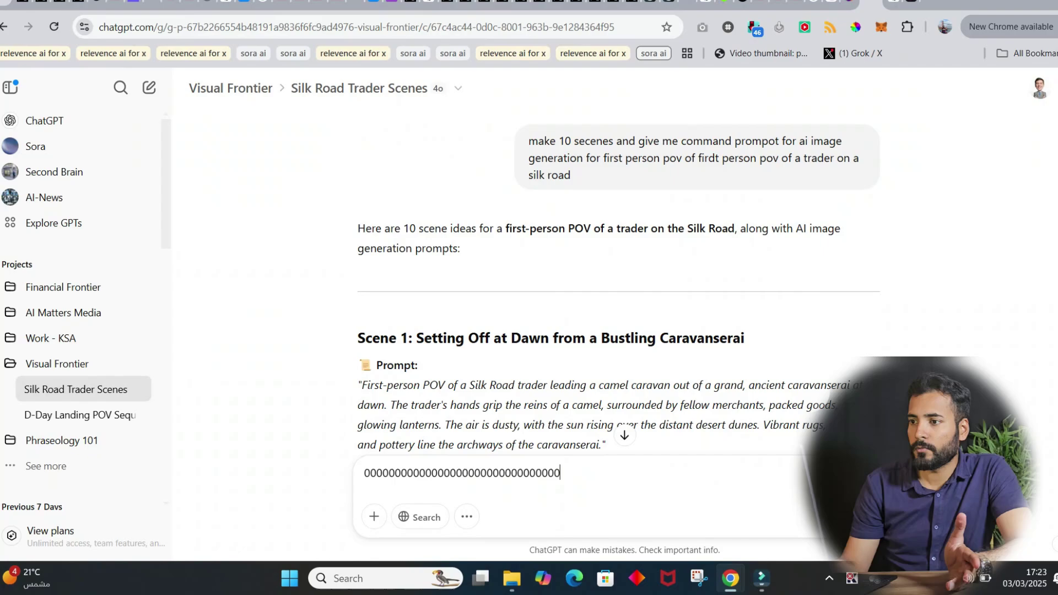
pyautogui.scroll(-5, 619, 289)
pyautogui.scroll(-5, 618, 290)
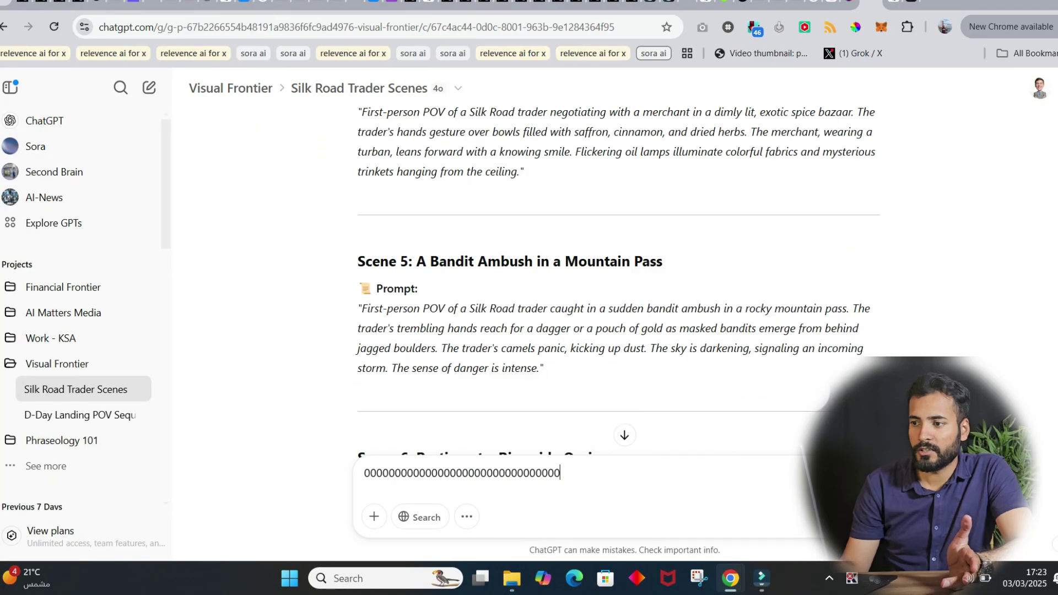
pyautogui.scroll(-5, 619, 289)
pyautogui.scroll(-5, 618, 290)
pyautogui.scroll(-5, 618, 290)
pyautogui.scroll(-5, 618, 290)
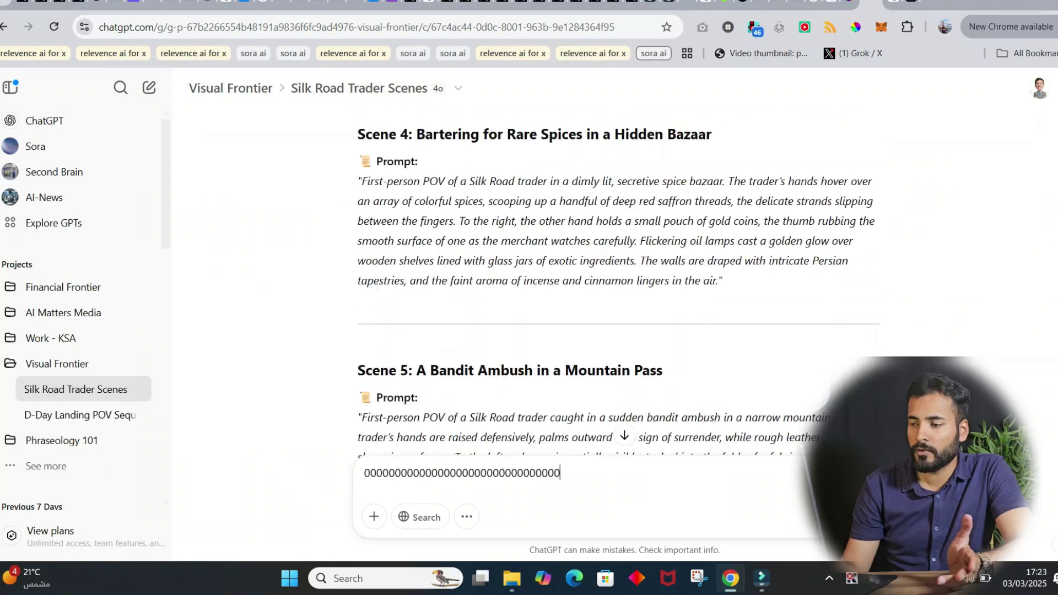
pyautogui.scroll(-5, 619, 289)
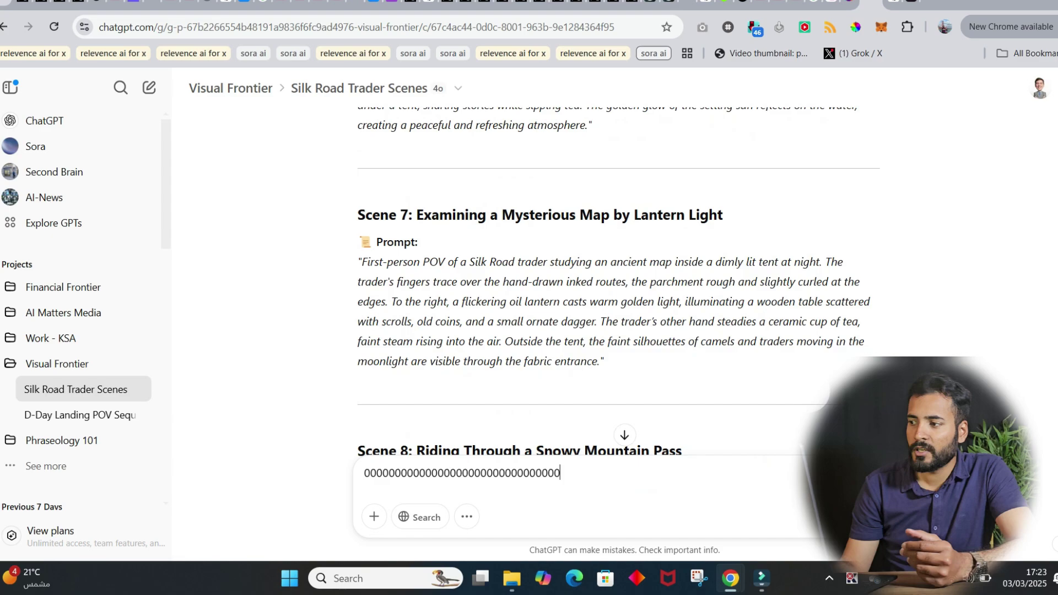
pyautogui.scroll(-5, 619, 290)
pyautogui.scroll(-5, 619, 290)
pyautogui.scroll(-3, 619, 290)
pyautogui.scroll(-3, 618, 290)
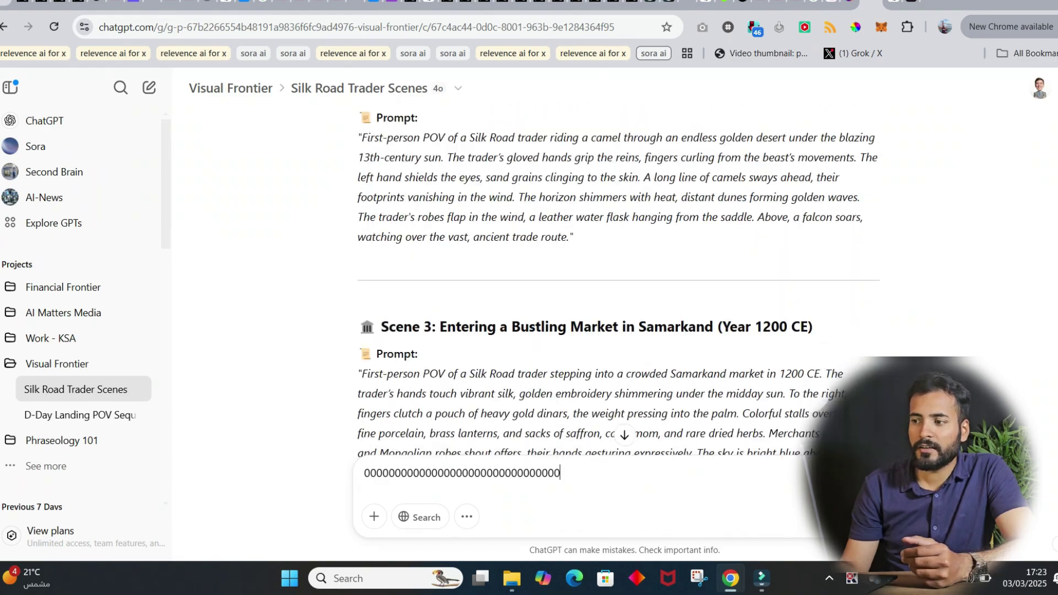
pyautogui.scroll(-3, 618, 289)
pyautogui.scroll(-3, 619, 290)
pyautogui.scroll(-10, 619, 289)
pyautogui.scroll(-1, 619, 289)
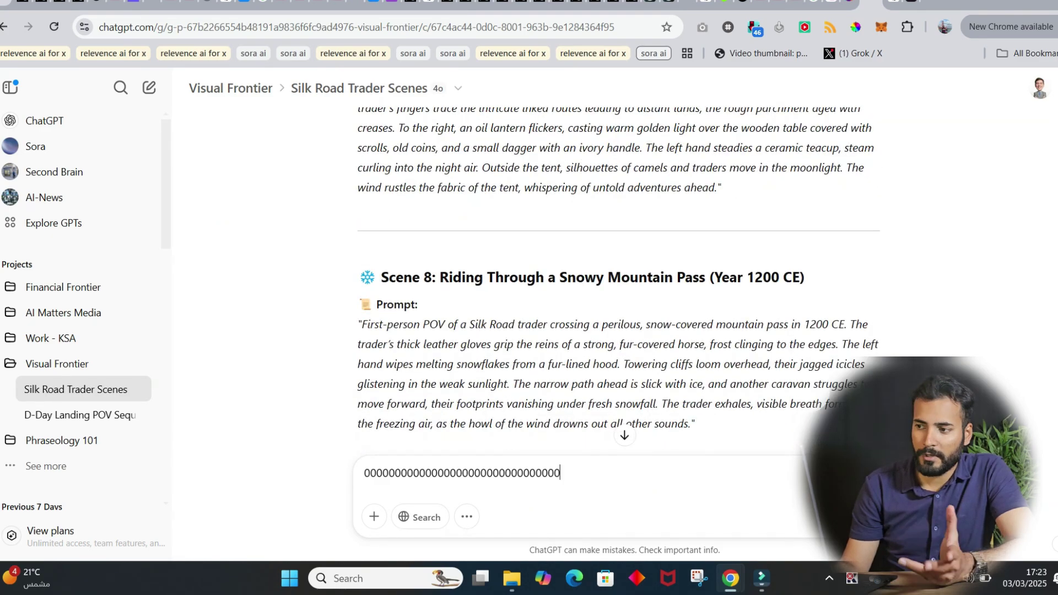
pyautogui.scroll(-10, 618, 289)
pyautogui.scroll(-5, 618, 290)
pyautogui.scroll(-10, 619, 290)
pyautogui.scroll(1, 619, 289)
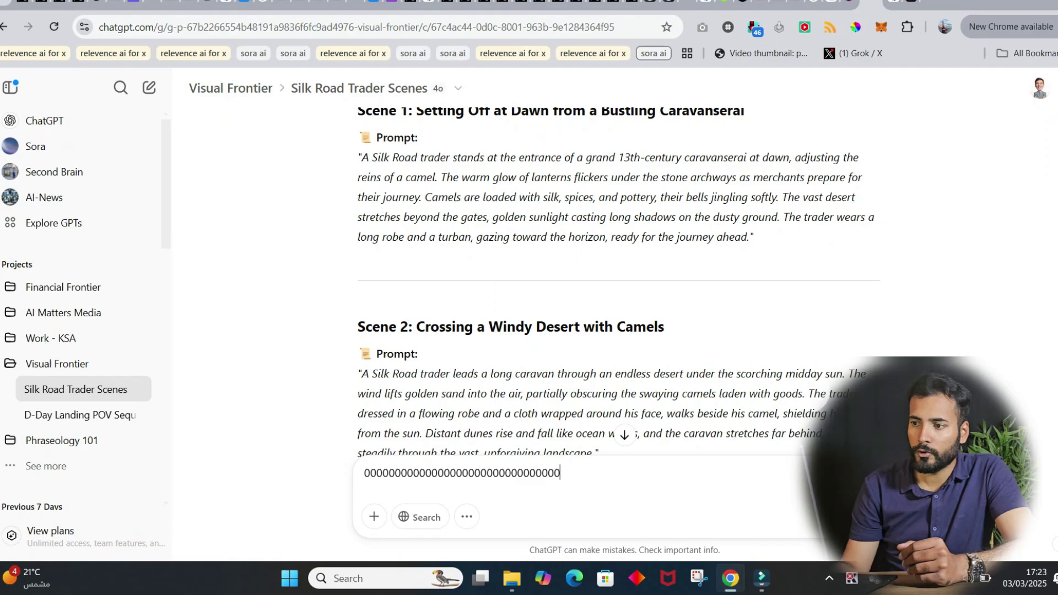
pyautogui.scroll(-2, 619, 289)
pyautogui.scroll(-5, 619, 289)
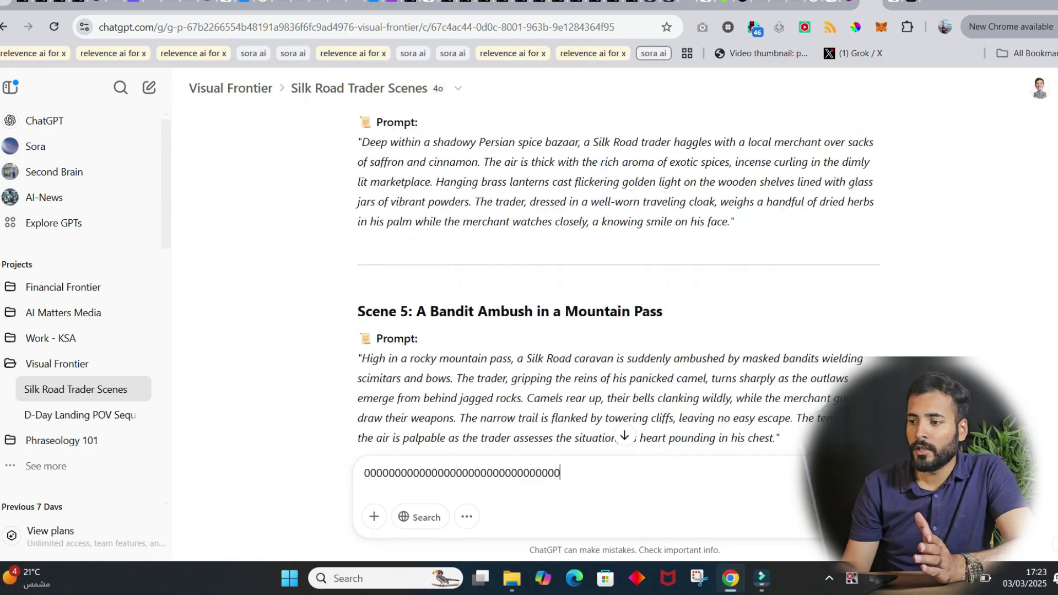
pyautogui.scroll(-10, 619, 289)
pyautogui.scroll(-4, 618, 290)
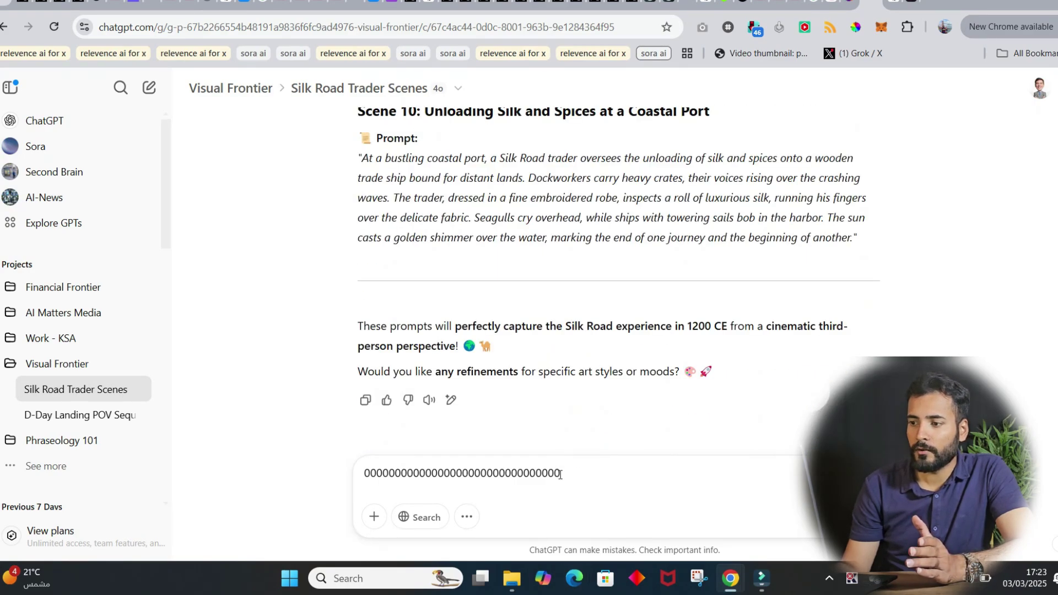
# - Delete the row of zeros from the ChatGPT message, then copy the third-person Scene 1 caravanserai prompt
pyautogui.hotkey('ctrl', 'a')
pyautogui.press('BackSpace')
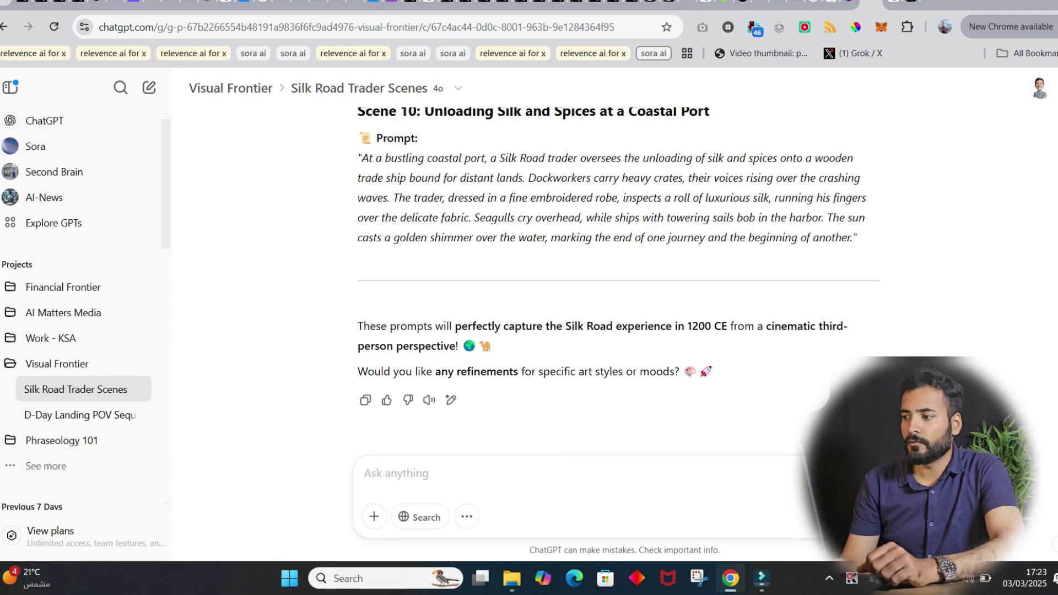
pyautogui.scroll(5, 619, 273)
pyautogui.scroll(10, 618, 274)
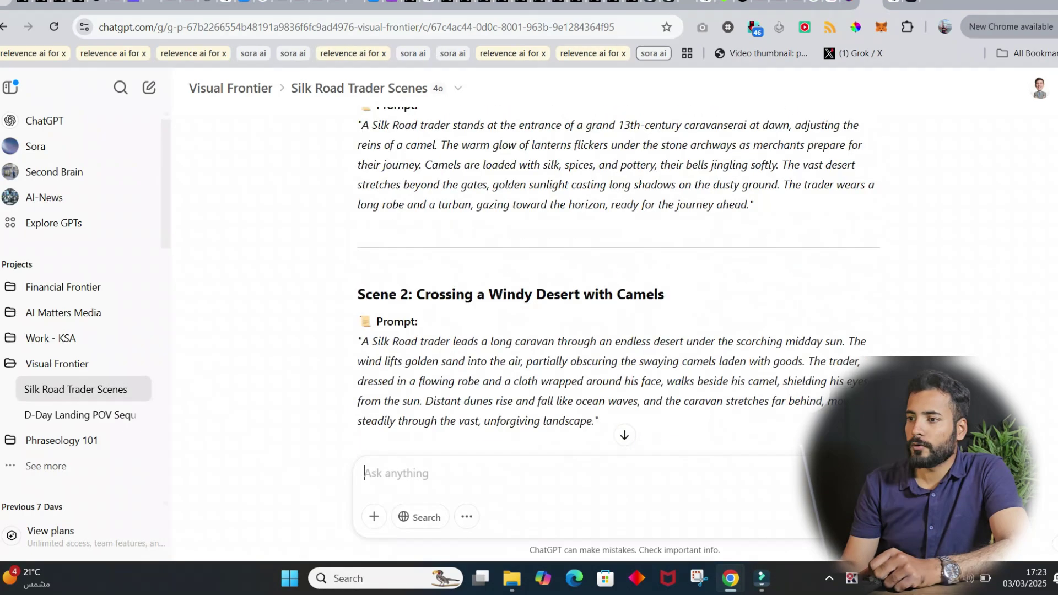
pyautogui.scroll(5, 619, 274)
pyautogui.scroll(-3, 619, 273)
pyautogui.scroll(1, 1048, 376)
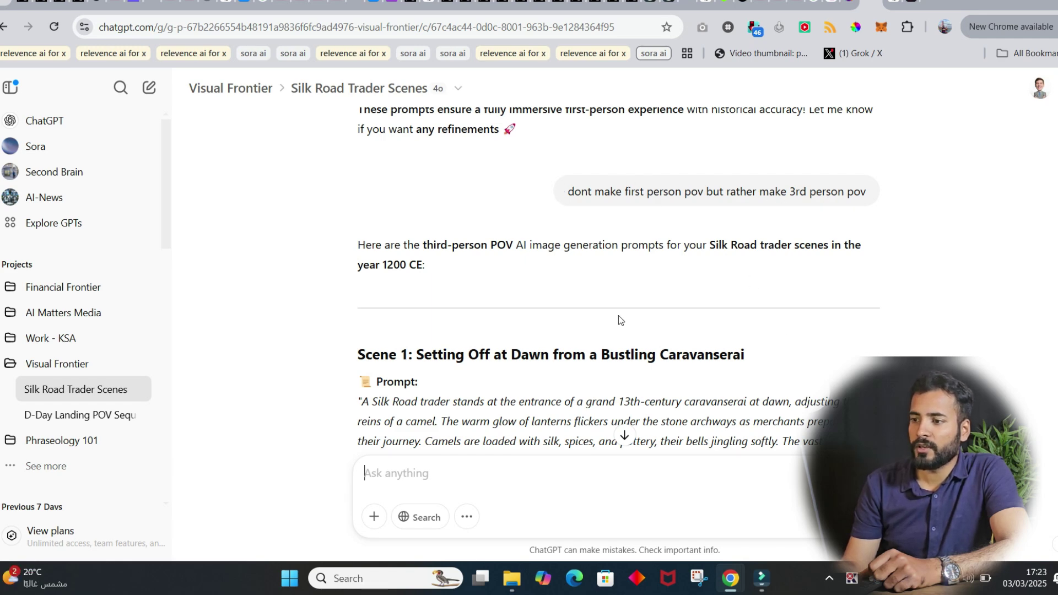
pyautogui.scroll(5, 618, 273)
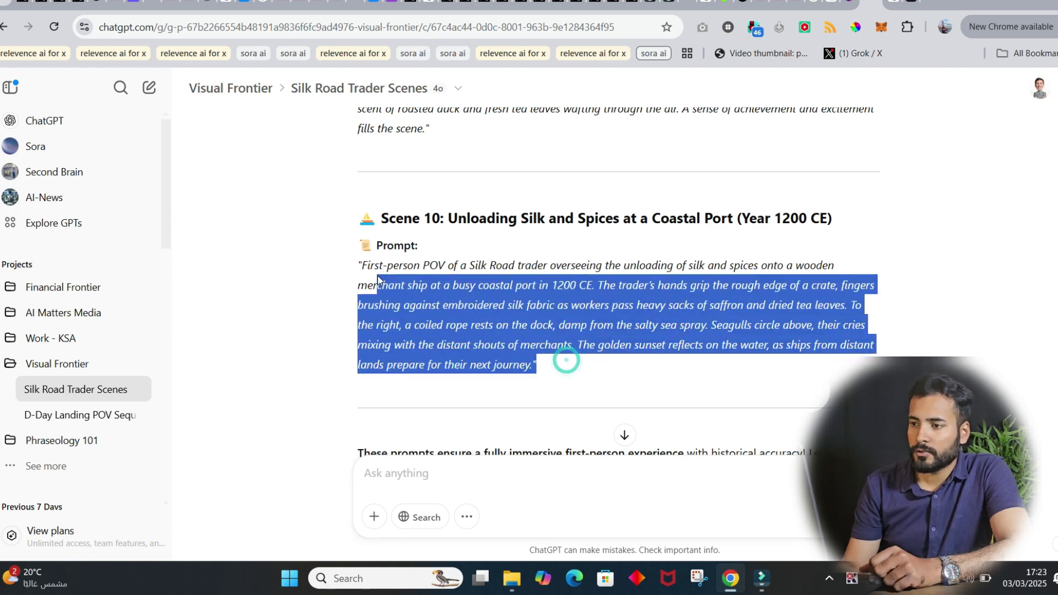
pyautogui.moveTo(564, 360); pyautogui.dragTo(371, 267)
pyautogui.click(489, 241)
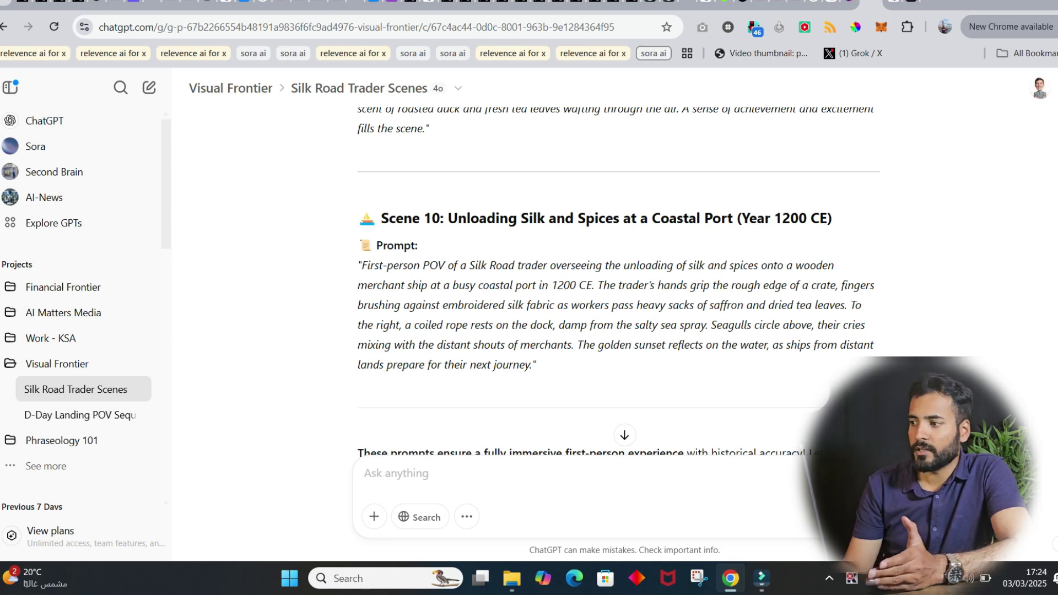
pyautogui.scroll(-5, 619, 330)
pyautogui.scroll(-2, 618, 332)
pyautogui.scroll(-2, 618, 331)
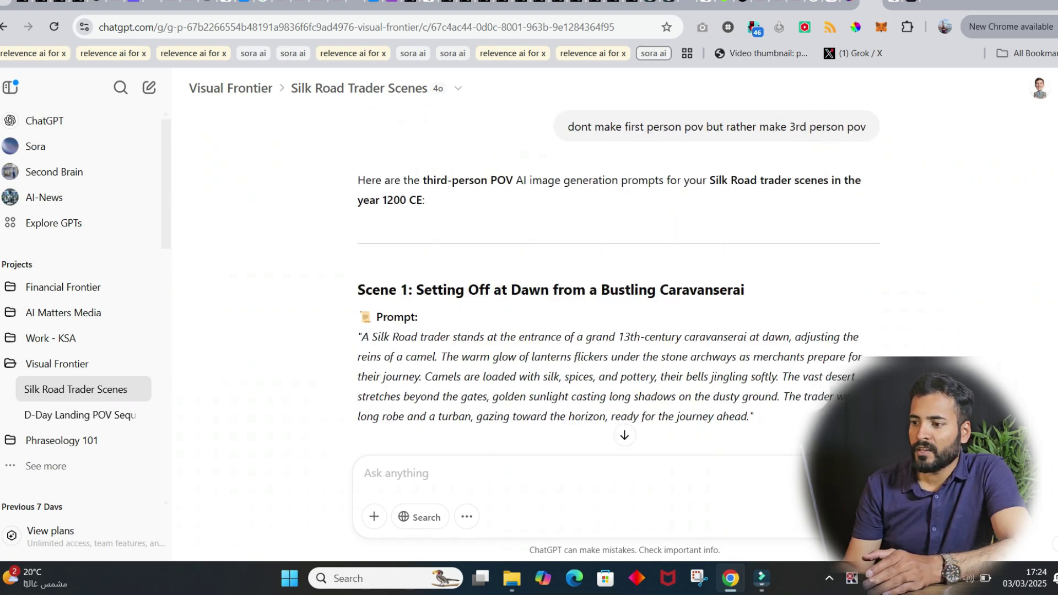
pyautogui.scroll(-1, 619, 331)
pyautogui.scroll(2, 619, 331)
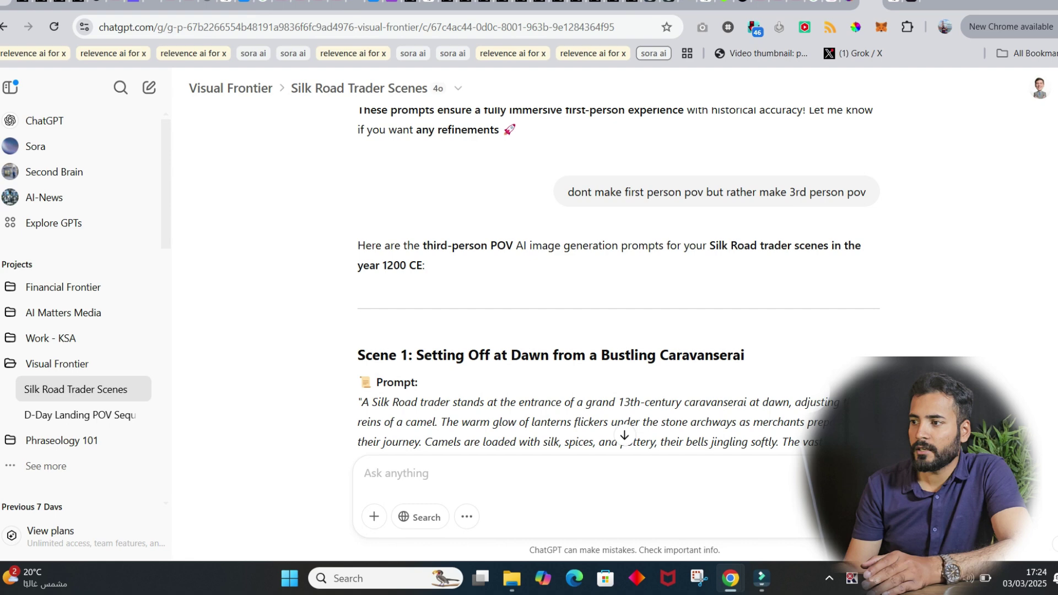
pyautogui.scroll(-2, 618, 330)
pyautogui.moveTo(357, 287); pyautogui.dragTo(747, 379)
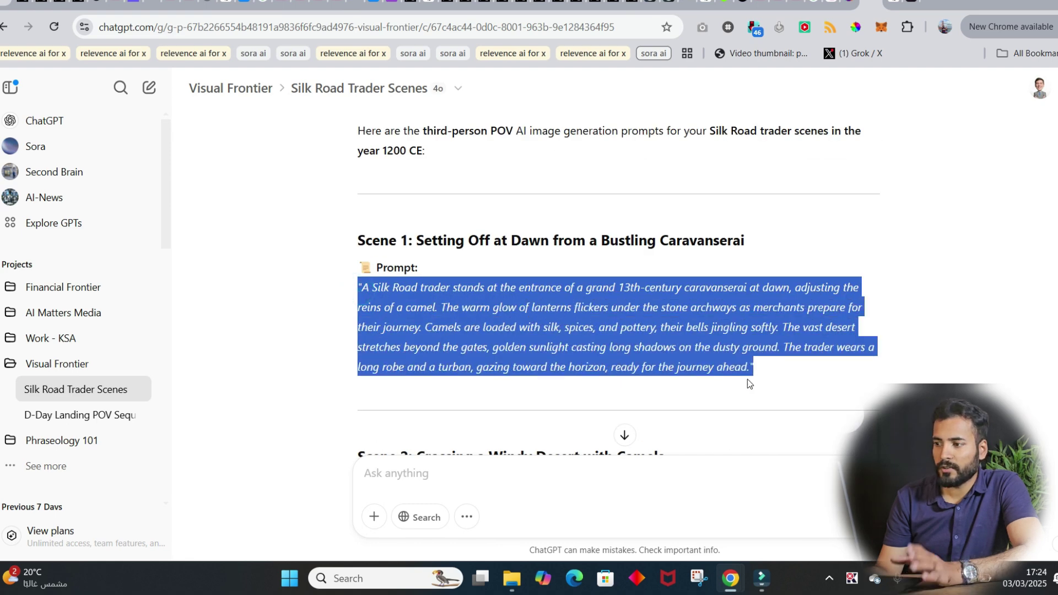
pyautogui.rightClick(703, 348)
pyautogui.click(728, 357)
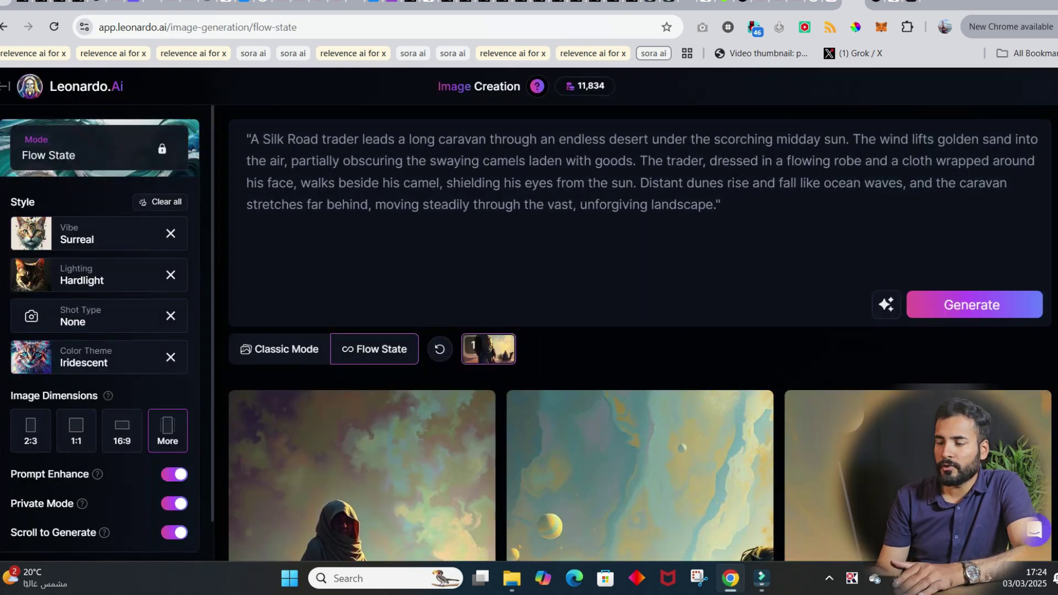
# - Leave the Hailuo camel-rein prompt box and return to the ChatGPT Visual Frontier tab
pyautogui.click(734, 180)
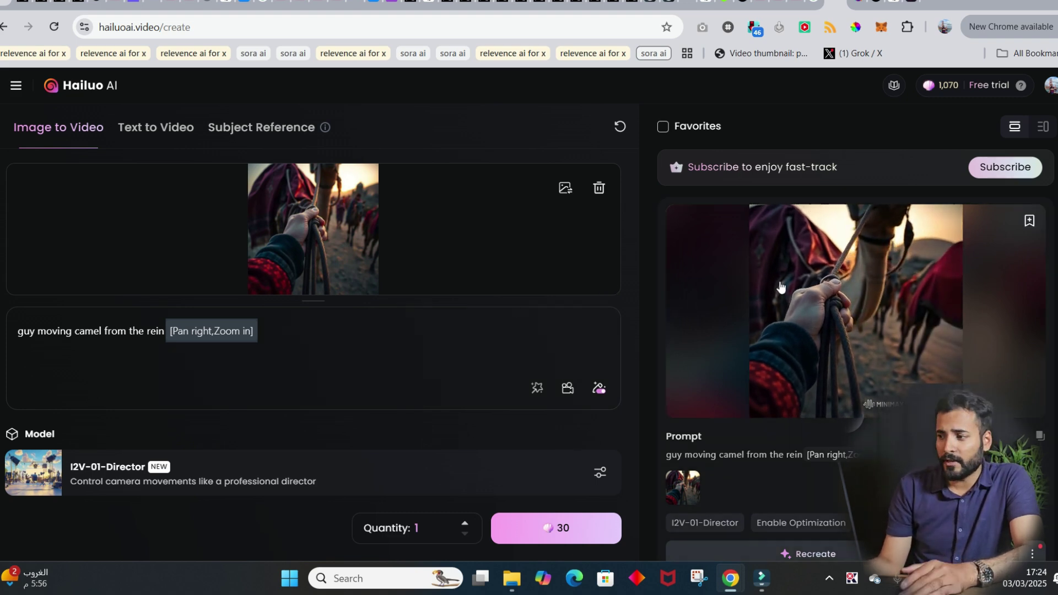
pyautogui.moveTo(886, 7)
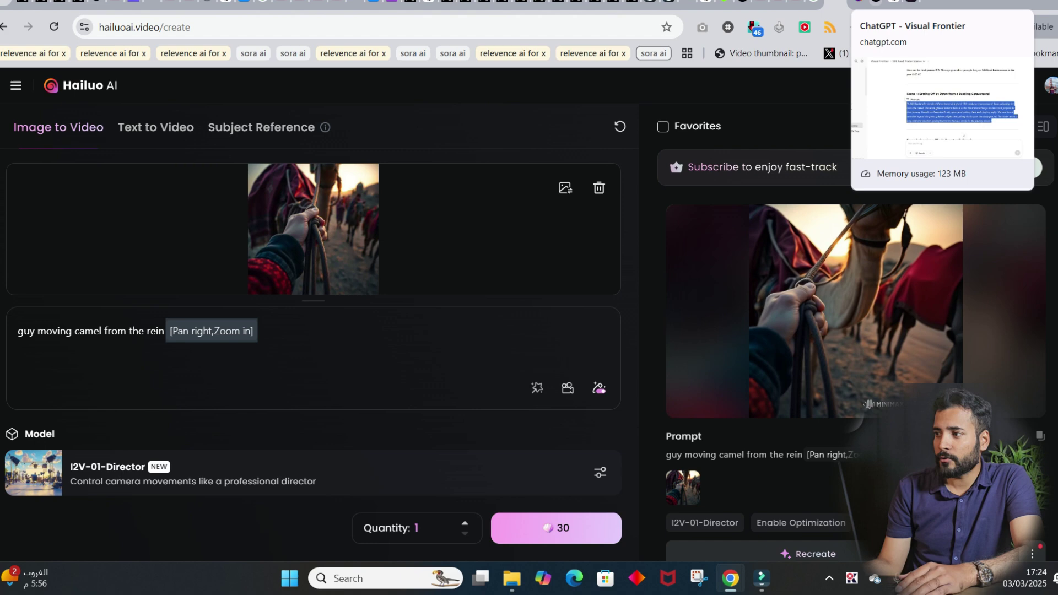
pyautogui.click(876, 4)
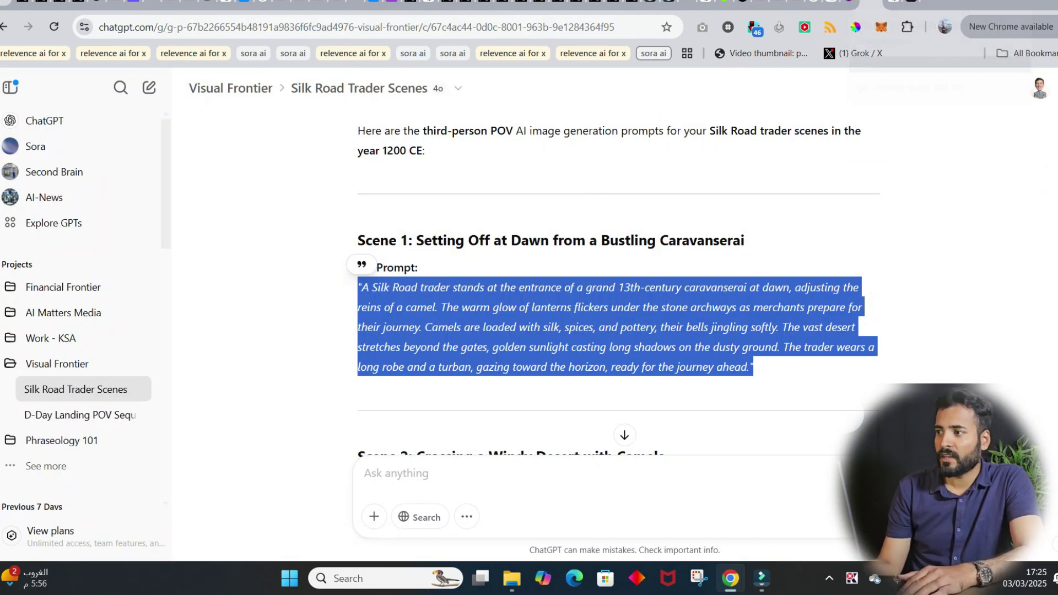
# - Start a new Flow State session from the Leonardo.Ai home page with the Scene 1 caravanserai prompt pasted in
pyautogui.click(851, 4)
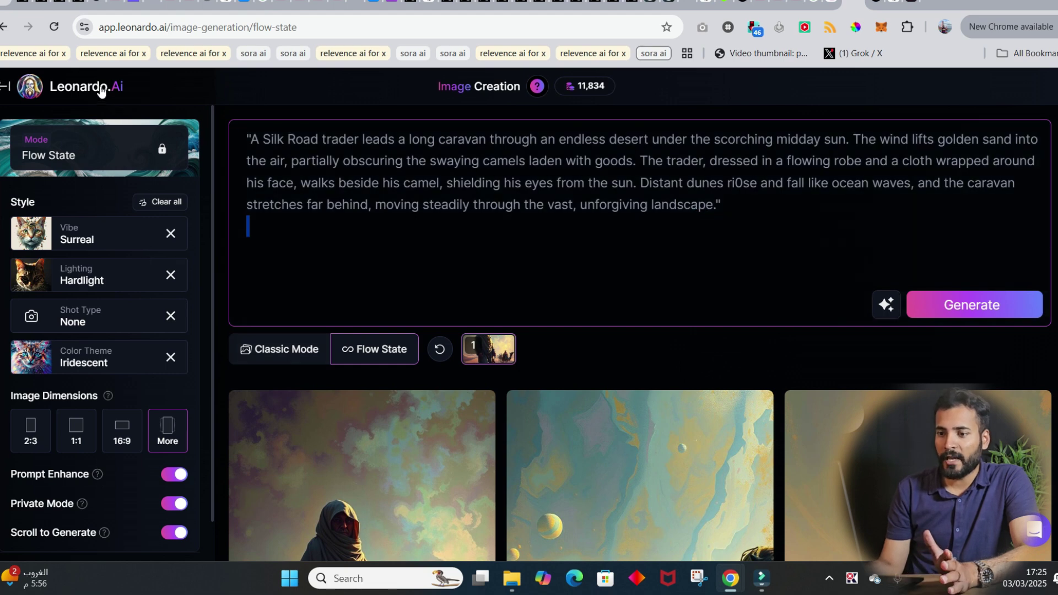
pyautogui.click(125, 86)
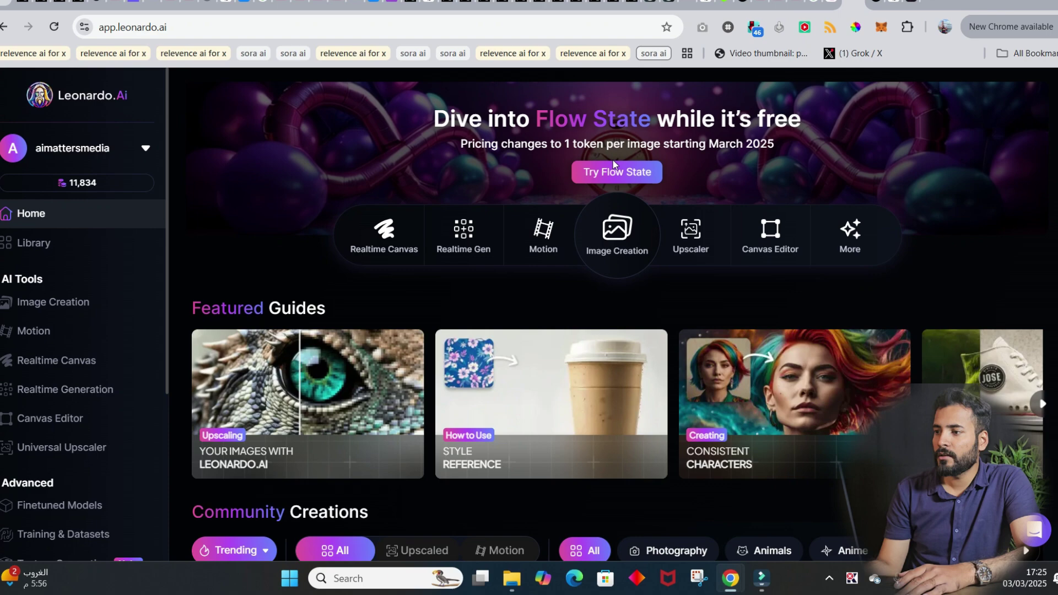
pyautogui.click(633, 170)
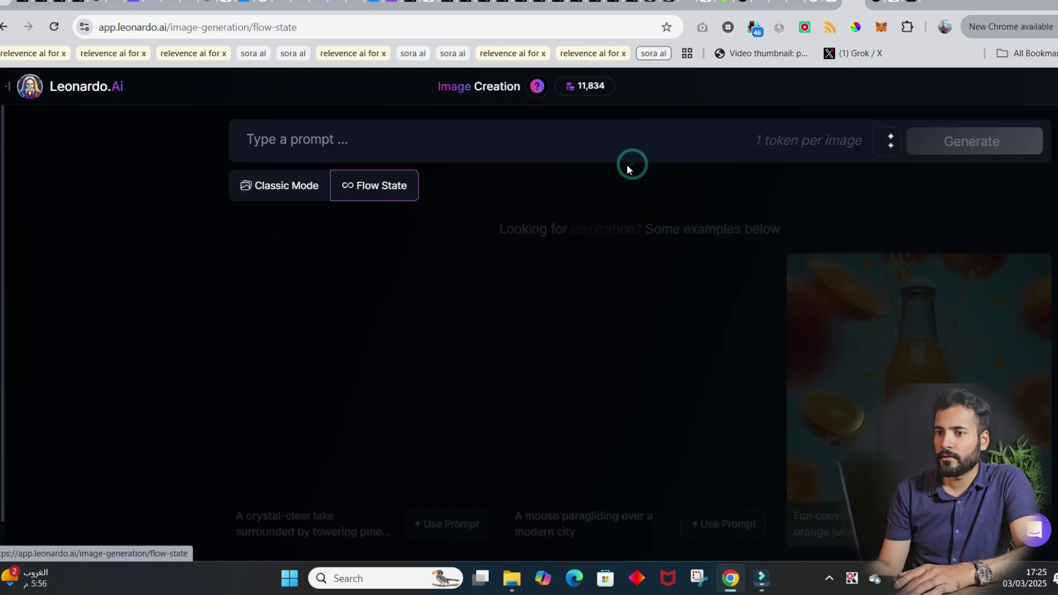
pyautogui.click(565, 133)
pyautogui.rightClick(560, 130)
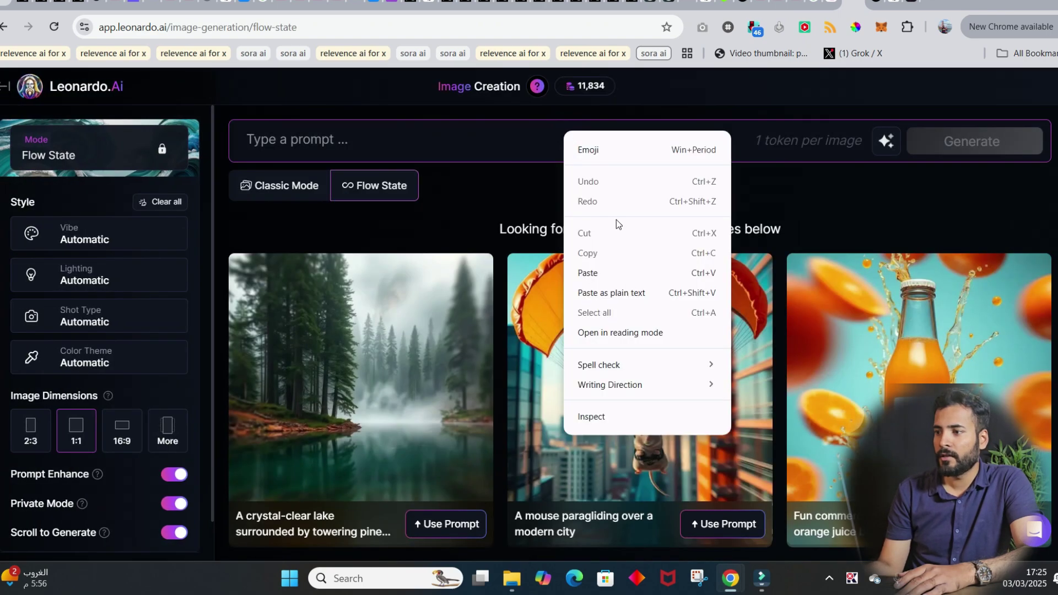
pyautogui.click(626, 293)
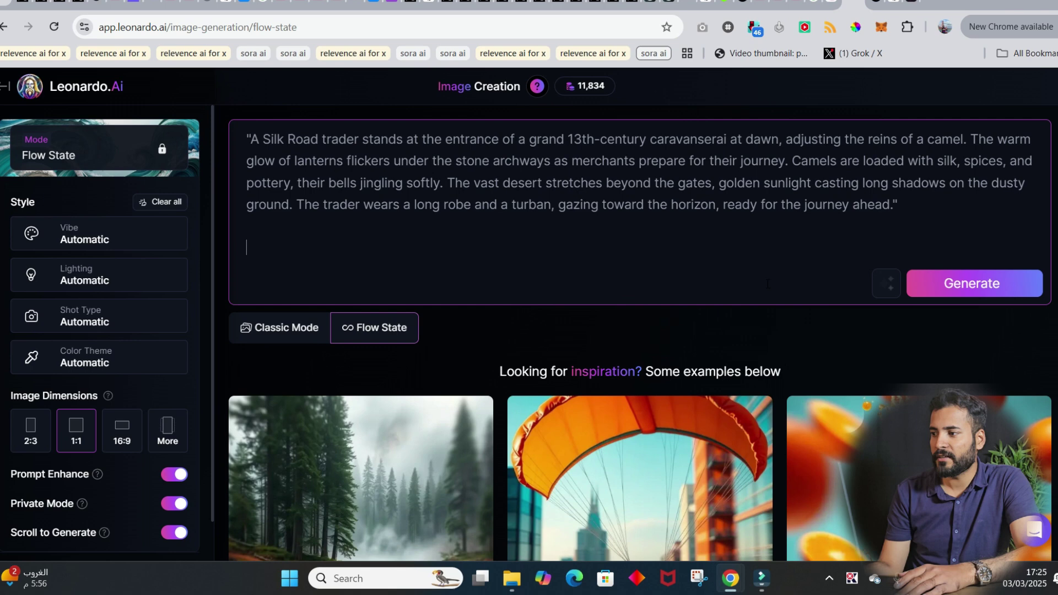
# - Generate square 1:1 images from the caravanserai trader prompt
pyautogui.click(985, 296)
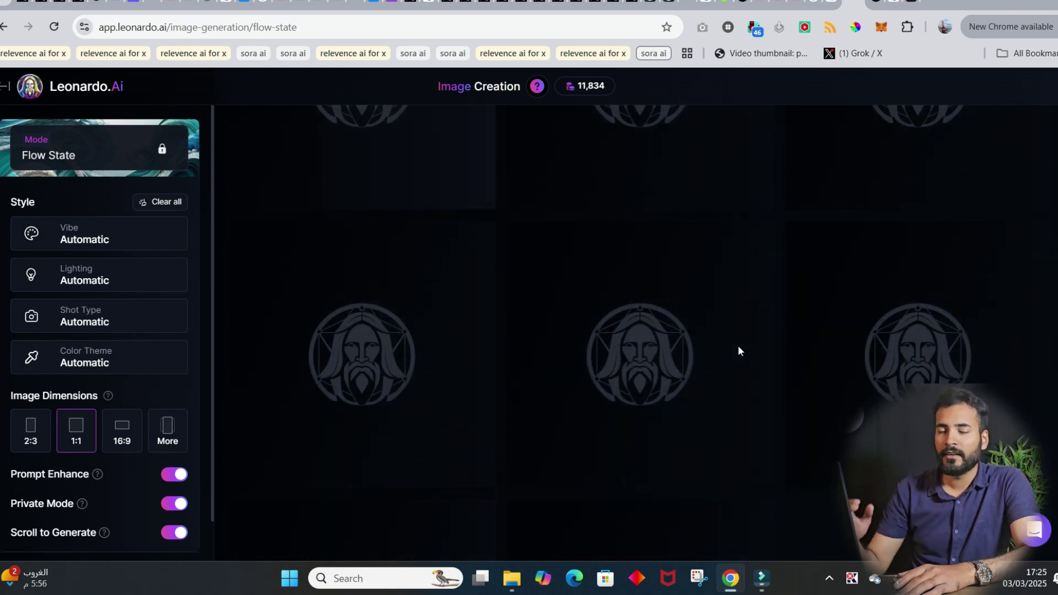
pyautogui.scroll(3, 744, 315)
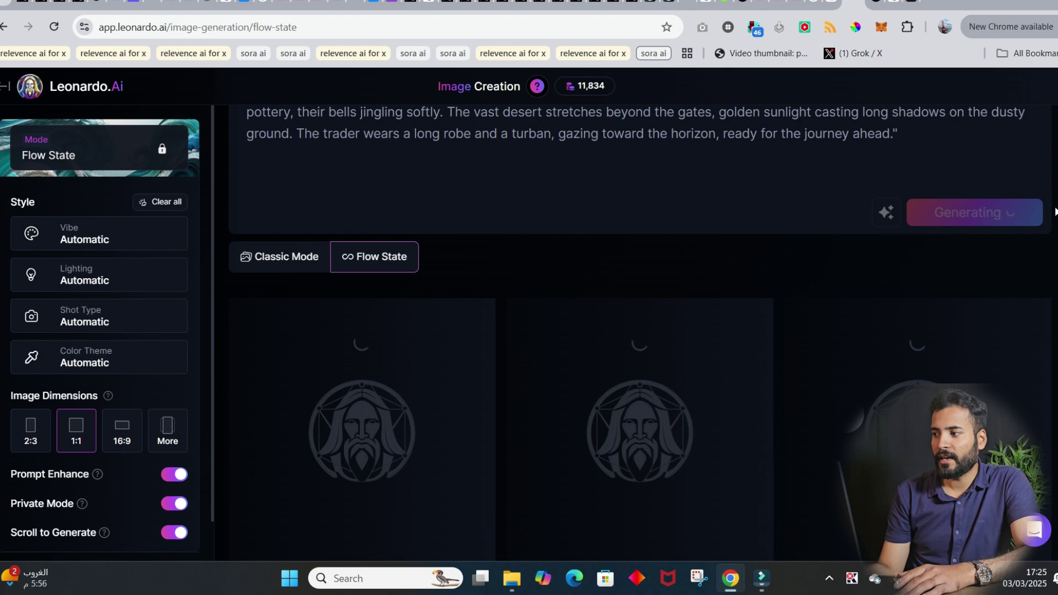
pyautogui.scroll(-3, 641, 331)
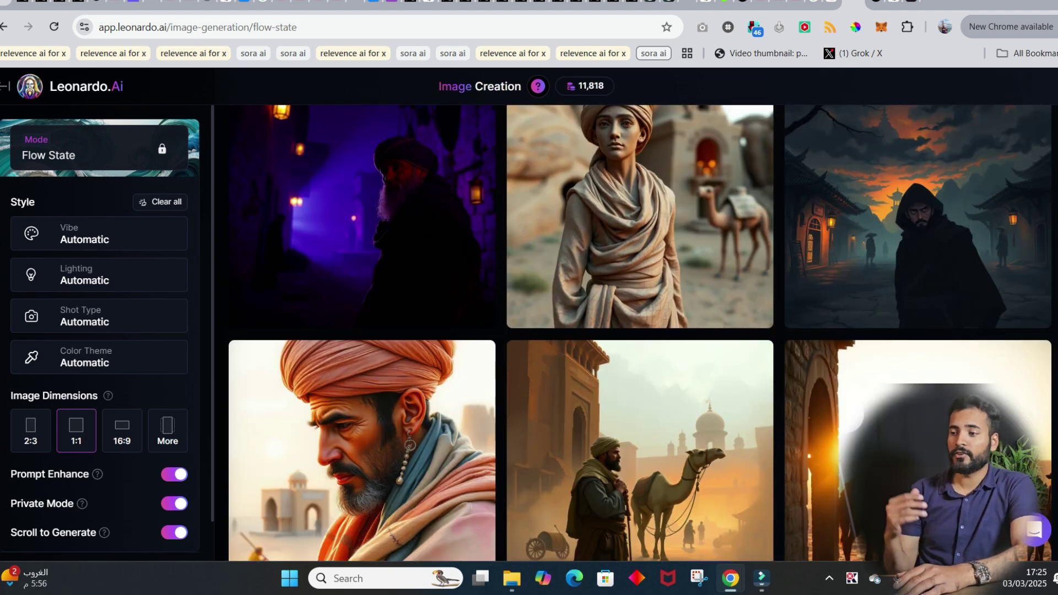
pyautogui.scroll(3, 640, 331)
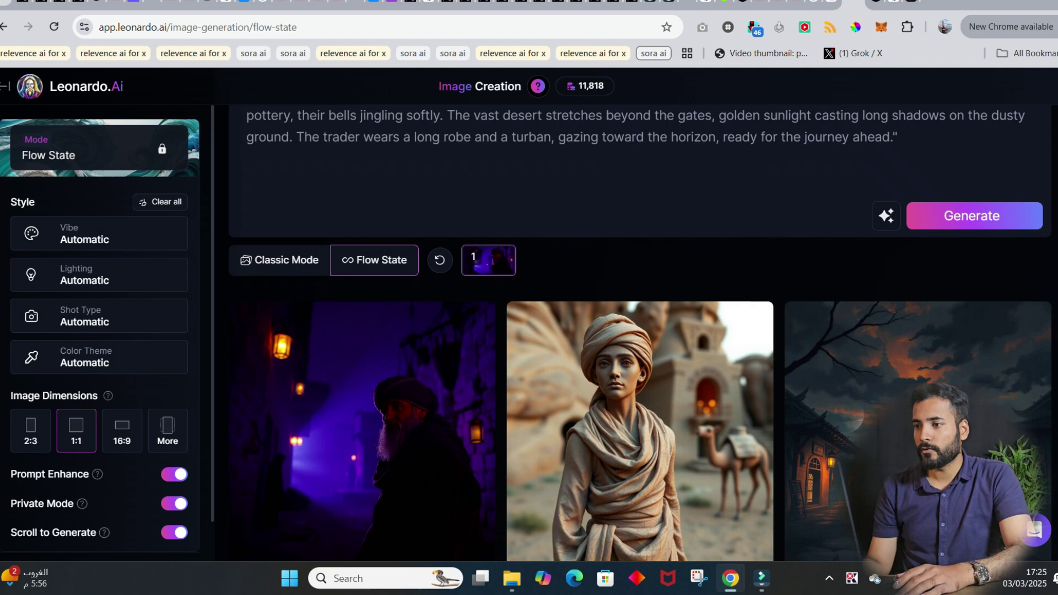
pyautogui.scroll(1, 640, 331)
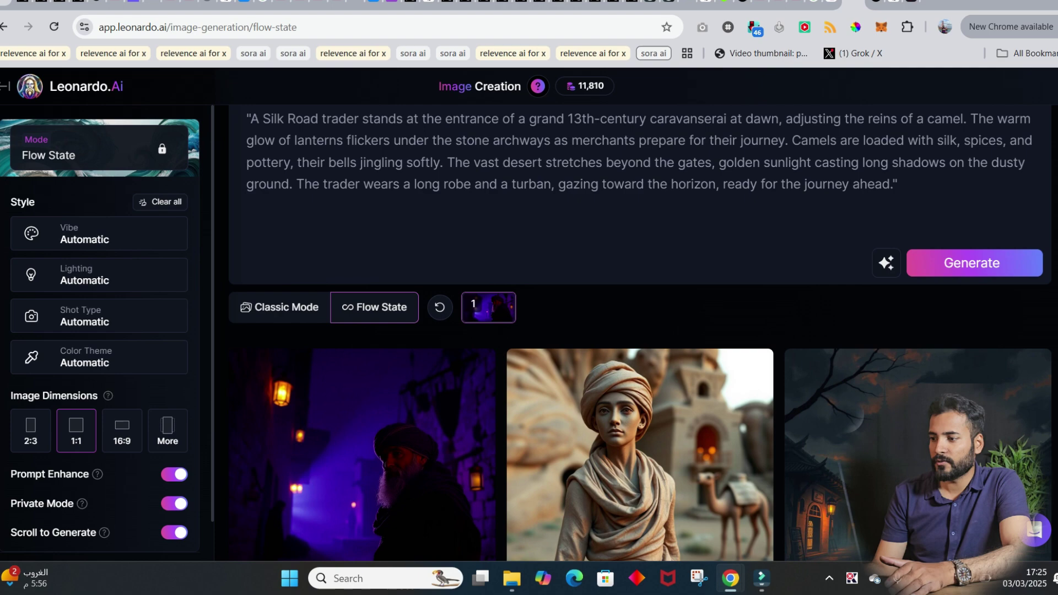
pyautogui.scroll(-6, 640, 348)
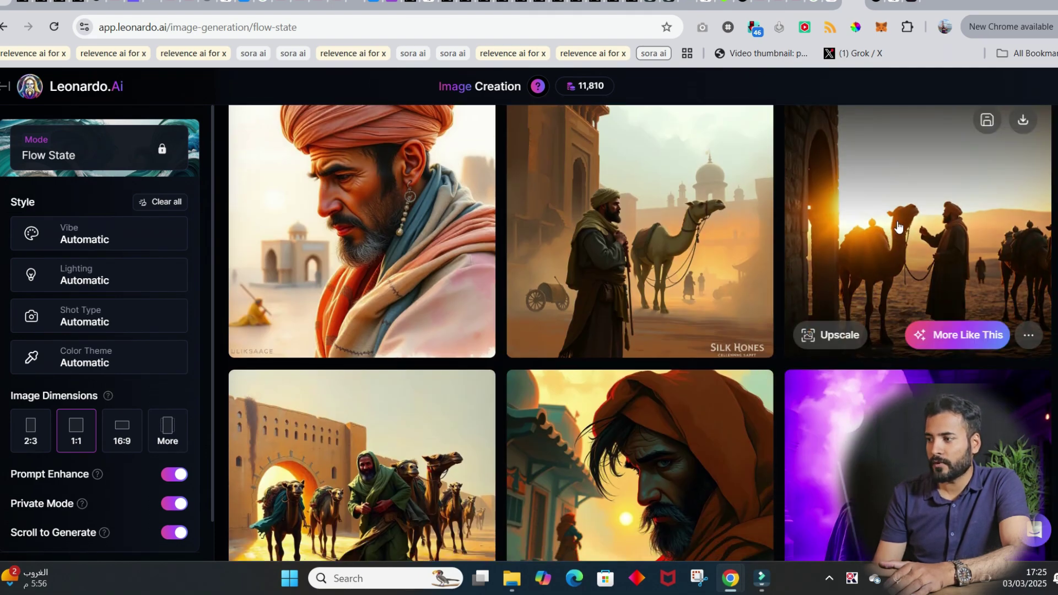
pyautogui.scroll(-6, 640, 331)
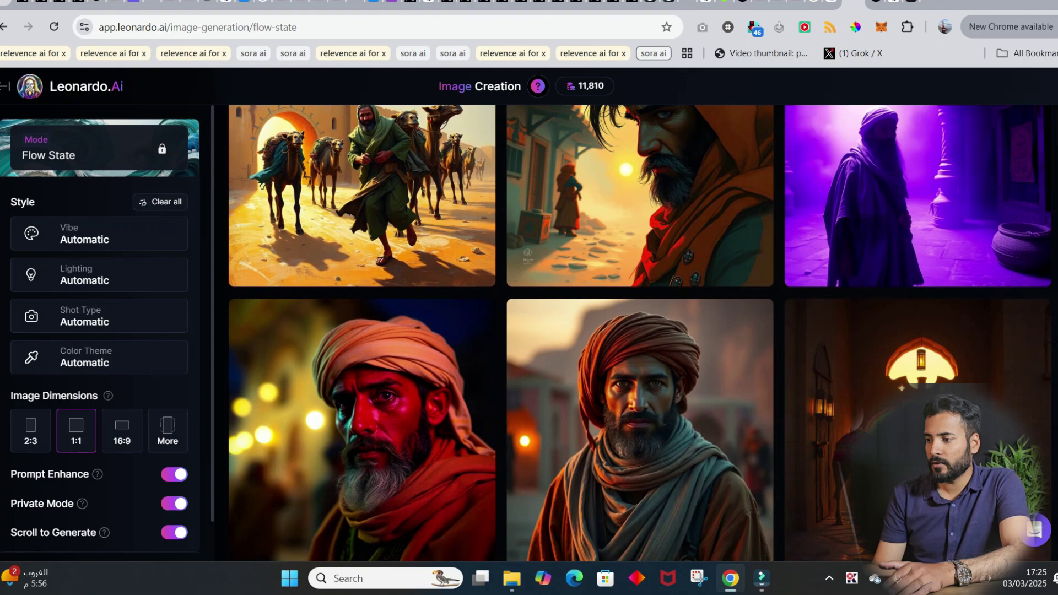
pyautogui.scroll(-3, 574, 404)
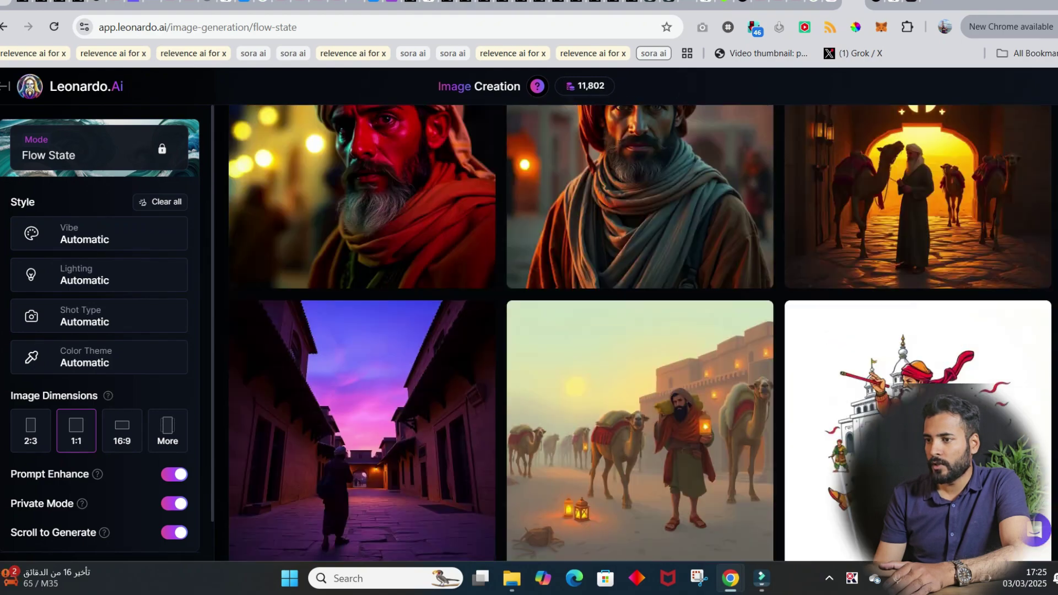
pyautogui.scroll(-3, 573, 404)
# - Regenerate the trader scenes at TikTok 9:16, then request more like the domed-city camel image
pyautogui.click(171, 439)
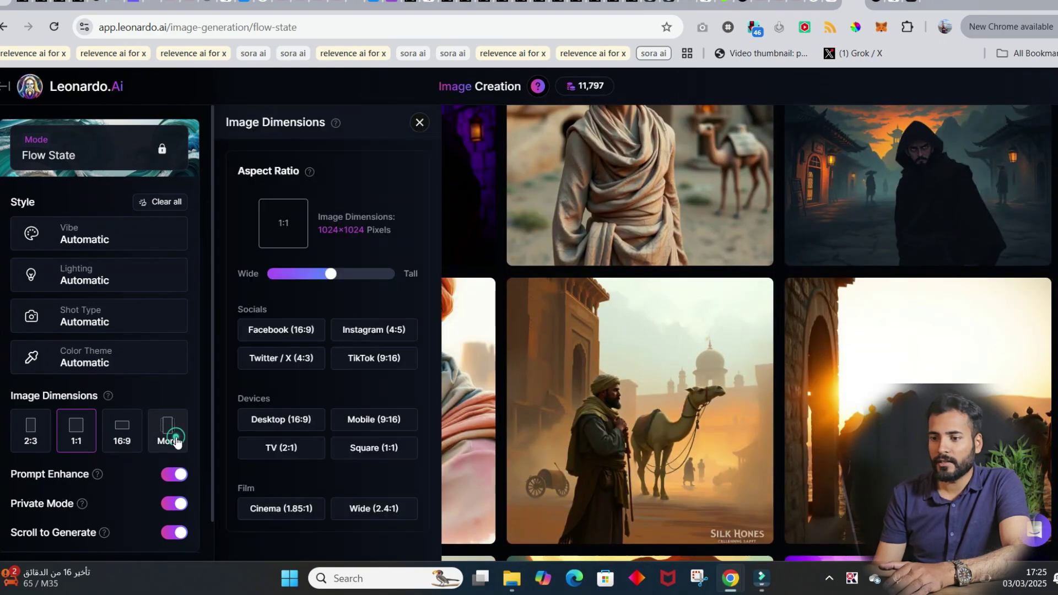
pyautogui.click(383, 364)
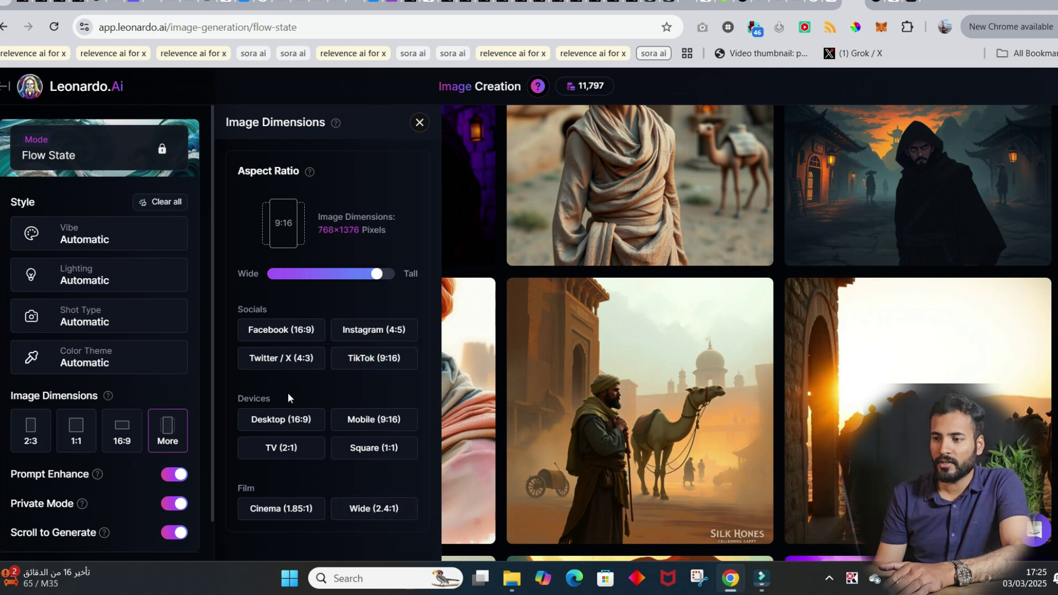
pyautogui.scroll(5, 670, 180)
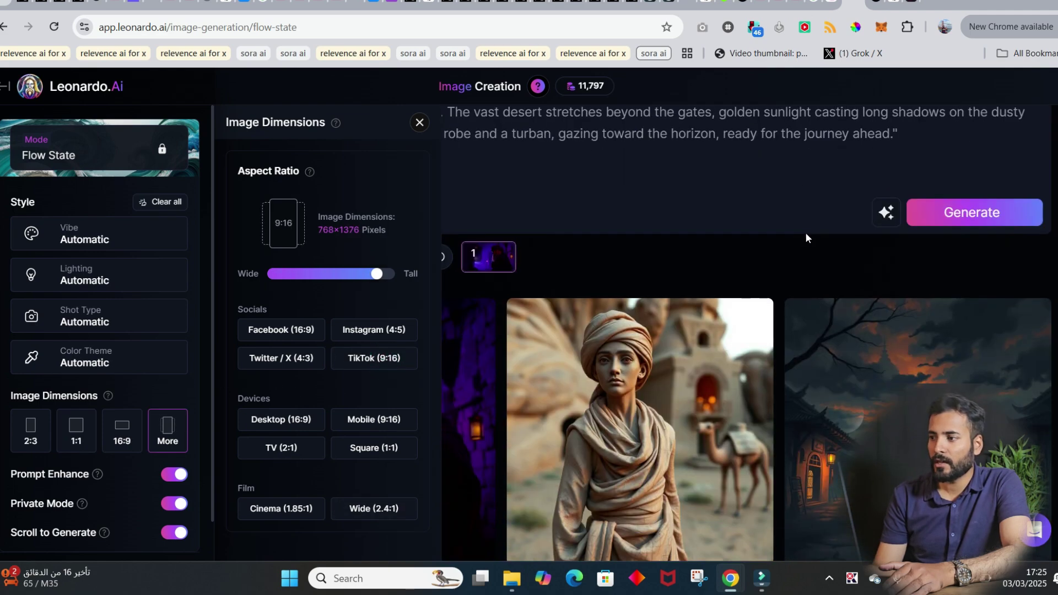
pyautogui.click(951, 213)
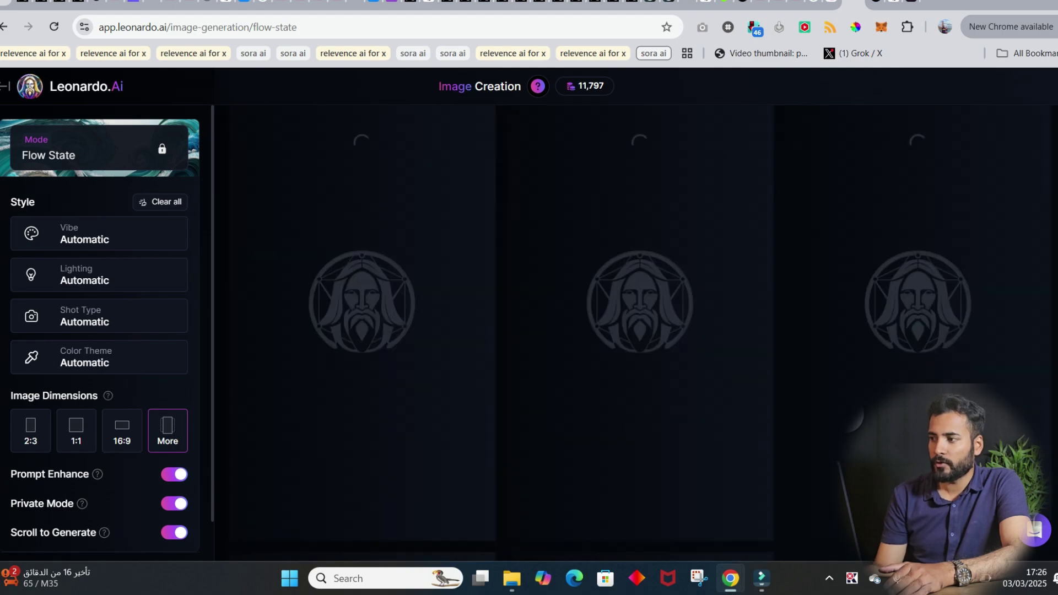
pyautogui.scroll(3, 554, 362)
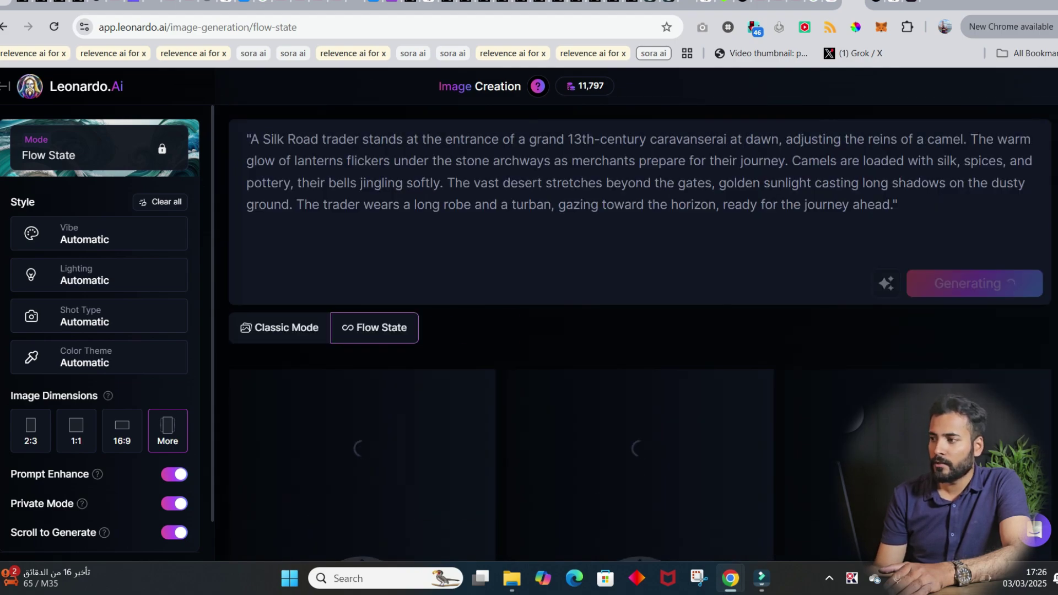
pyautogui.scroll(-4, 641, 331)
pyautogui.scroll(-4, 640, 332)
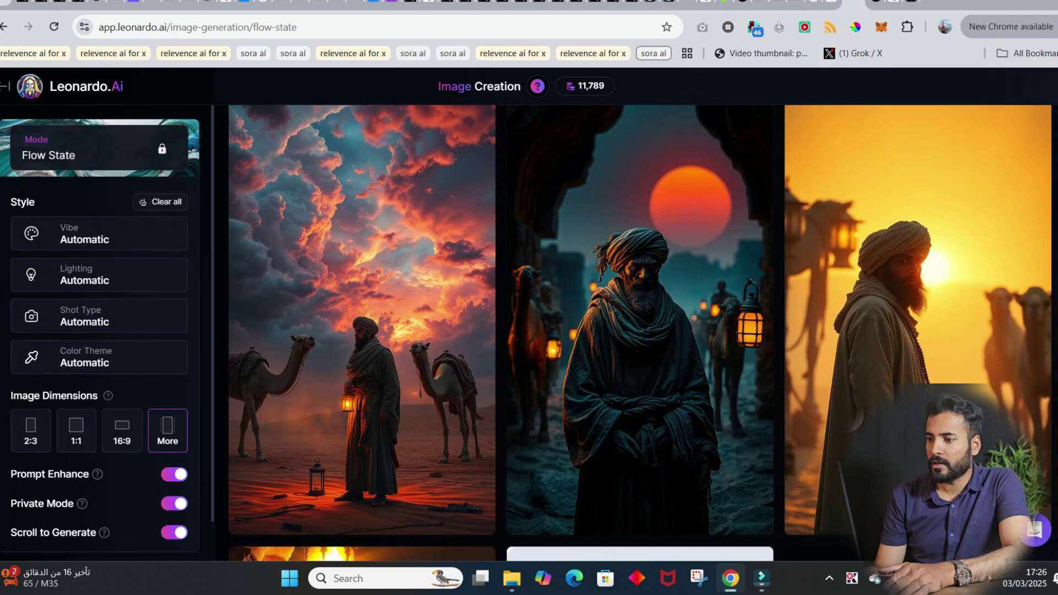
pyautogui.scroll(-1, 640, 333)
pyautogui.scroll(-1, 641, 333)
pyautogui.scroll(-2, 640, 334)
pyautogui.scroll(-1, 640, 334)
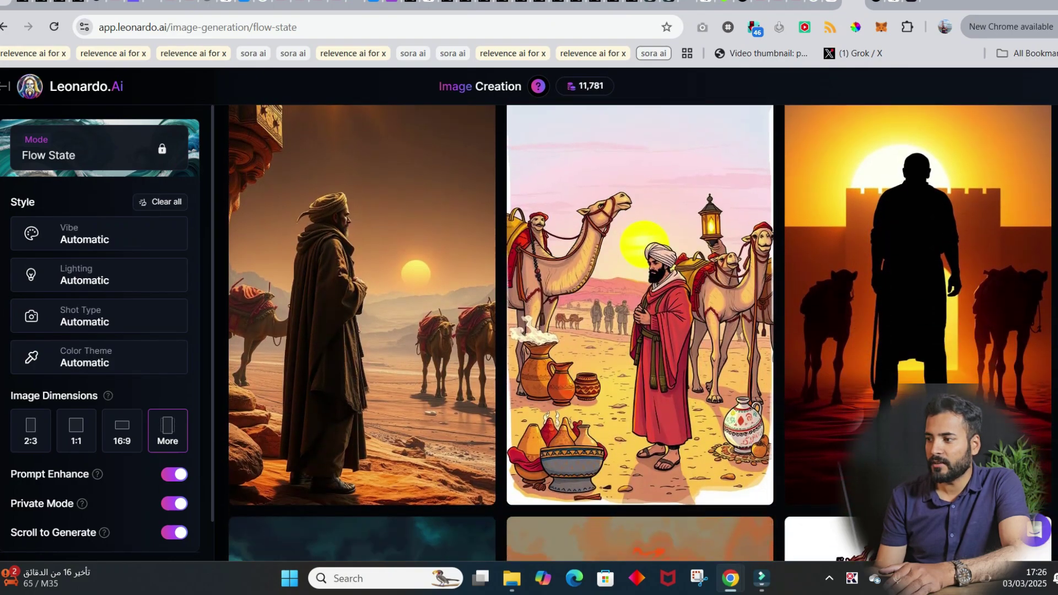
pyautogui.scroll(-3, 641, 333)
pyautogui.scroll(-2, 641, 333)
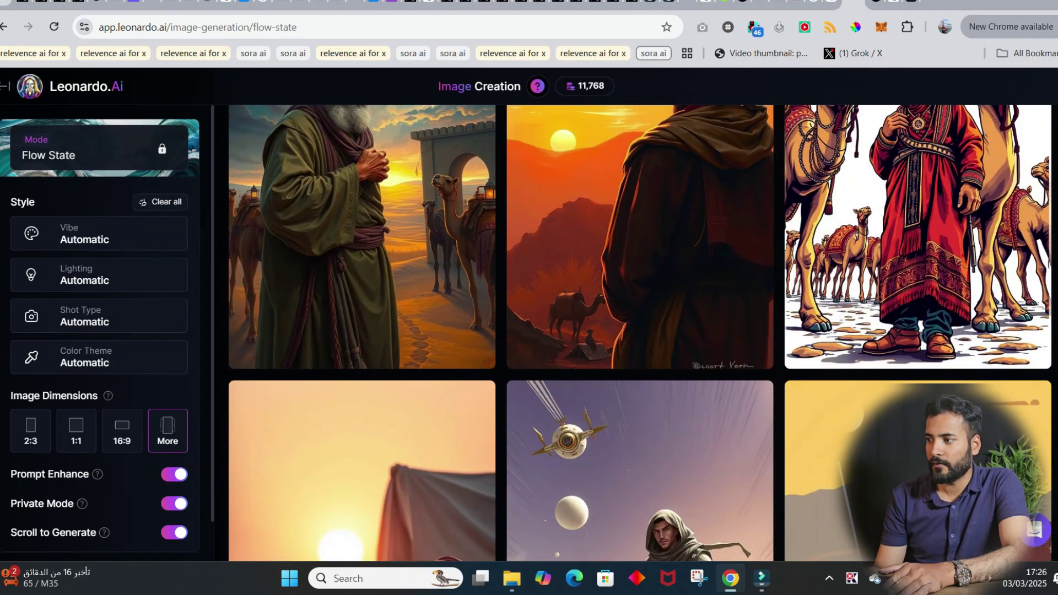
pyautogui.scroll(-3, 641, 333)
pyautogui.scroll(-1, 641, 334)
pyautogui.scroll(-4, 640, 334)
pyautogui.scroll(2, 640, 333)
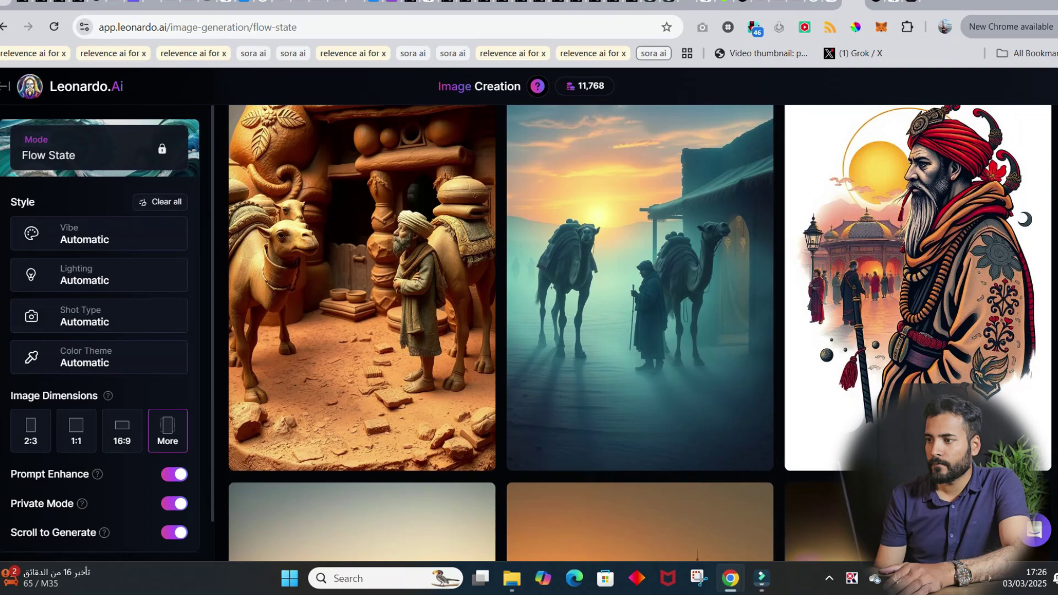
pyautogui.scroll(-2, 641, 333)
pyautogui.scroll(-3, 640, 333)
pyautogui.scroll(-1, 641, 333)
pyautogui.scroll(-3, 640, 333)
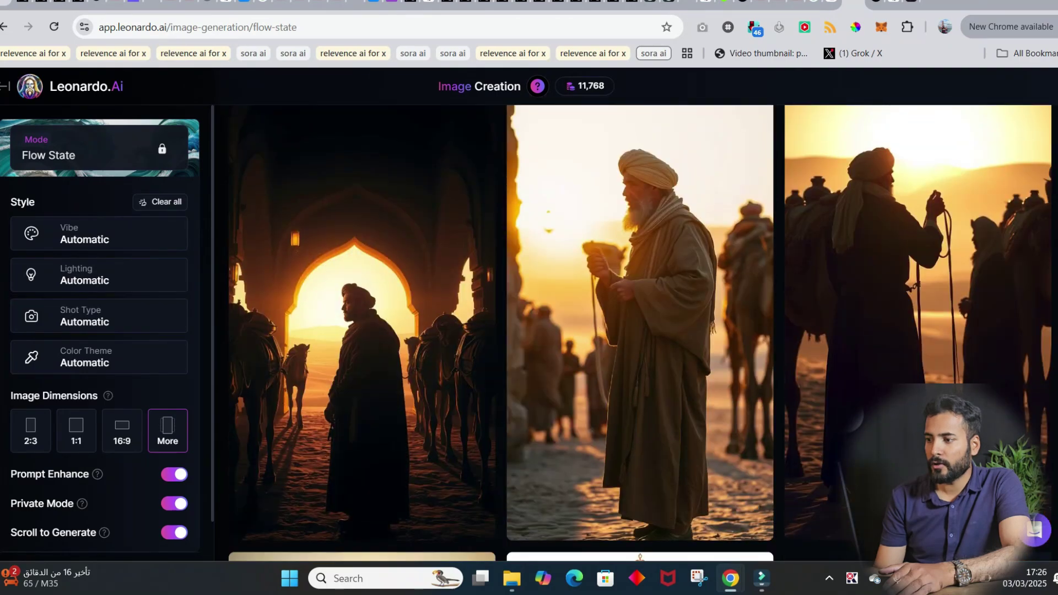
pyautogui.scroll(-4, 641, 333)
pyautogui.scroll(-1, 641, 334)
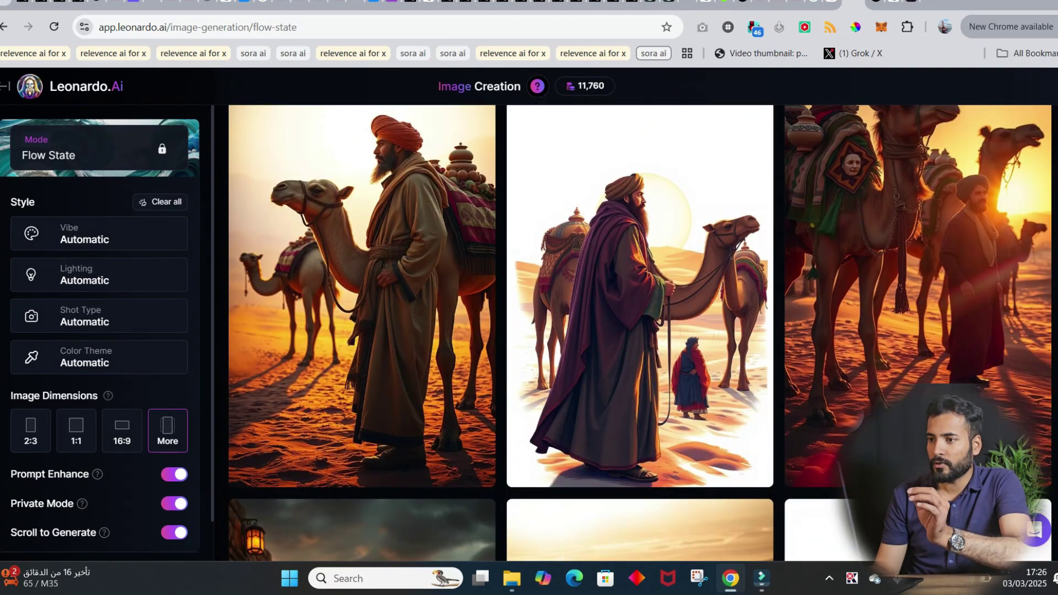
pyautogui.scroll(-1, 640, 334)
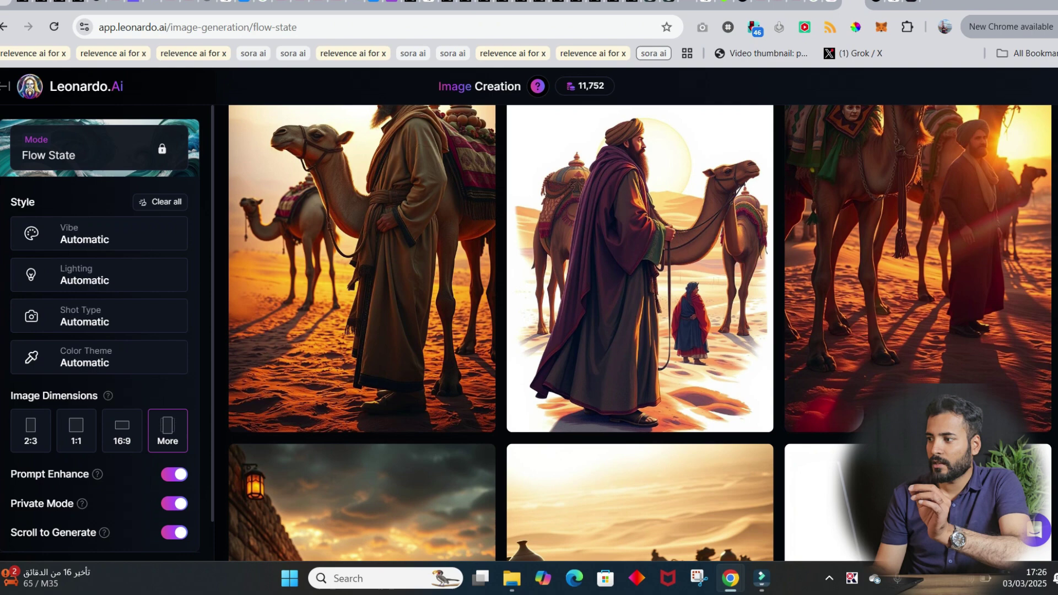
pyautogui.scroll(-2, 641, 333)
pyautogui.scroll(-2, 641, 333)
pyautogui.scroll(-1, 640, 334)
pyautogui.scroll(-3, 641, 333)
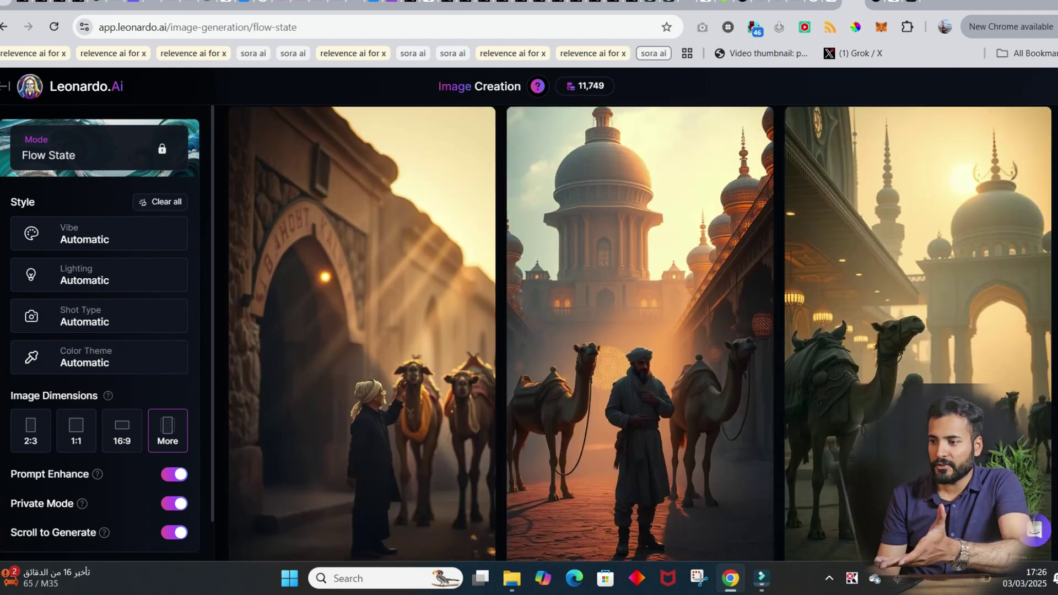
pyautogui.scroll(-1, 900, 245)
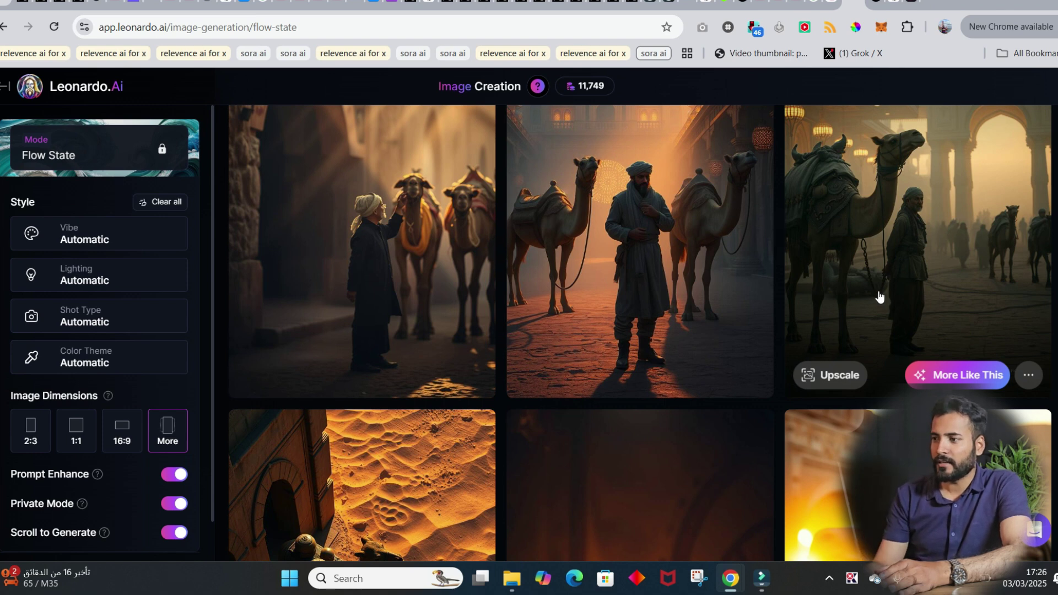
pyautogui.click(940, 255)
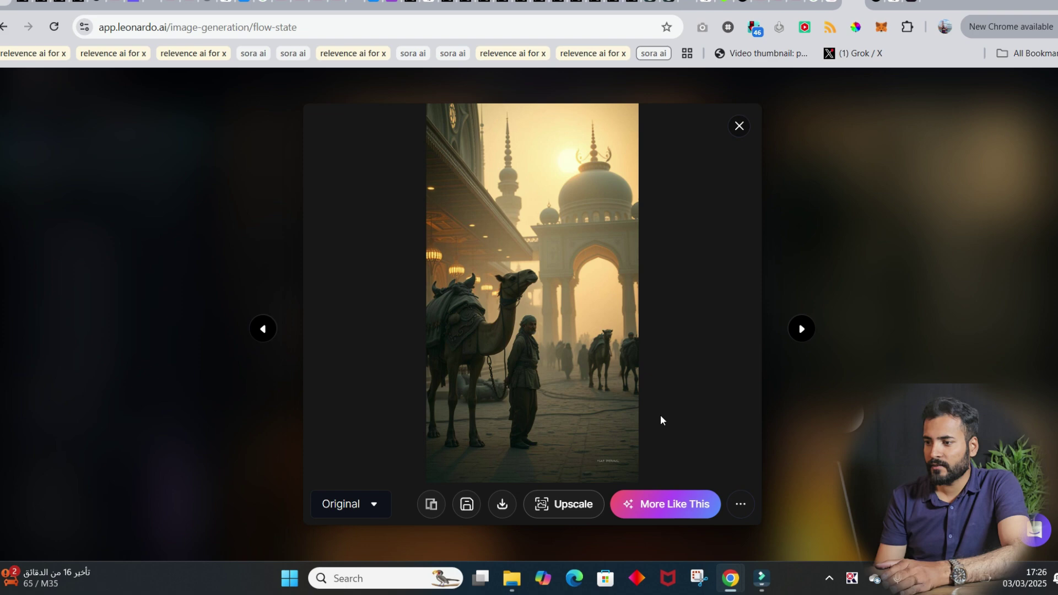
pyautogui.click(677, 502)
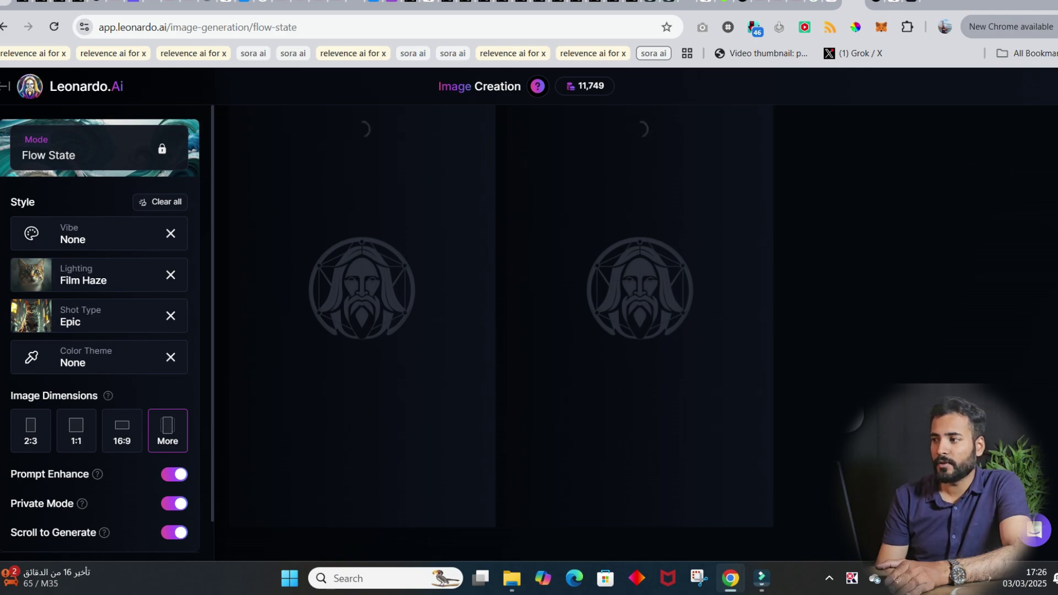
pyautogui.scroll(-2, 640, 330)
pyautogui.scroll(-2, 640, 330)
pyautogui.scroll(-4, 640, 331)
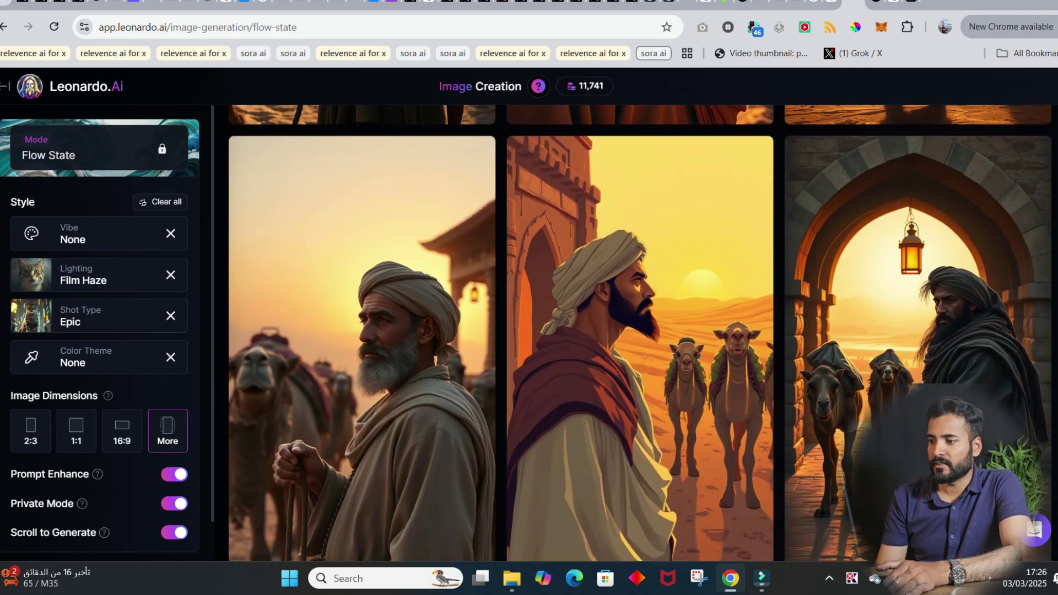
pyautogui.scroll(-2, 640, 331)
pyautogui.scroll(-5, 639, 331)
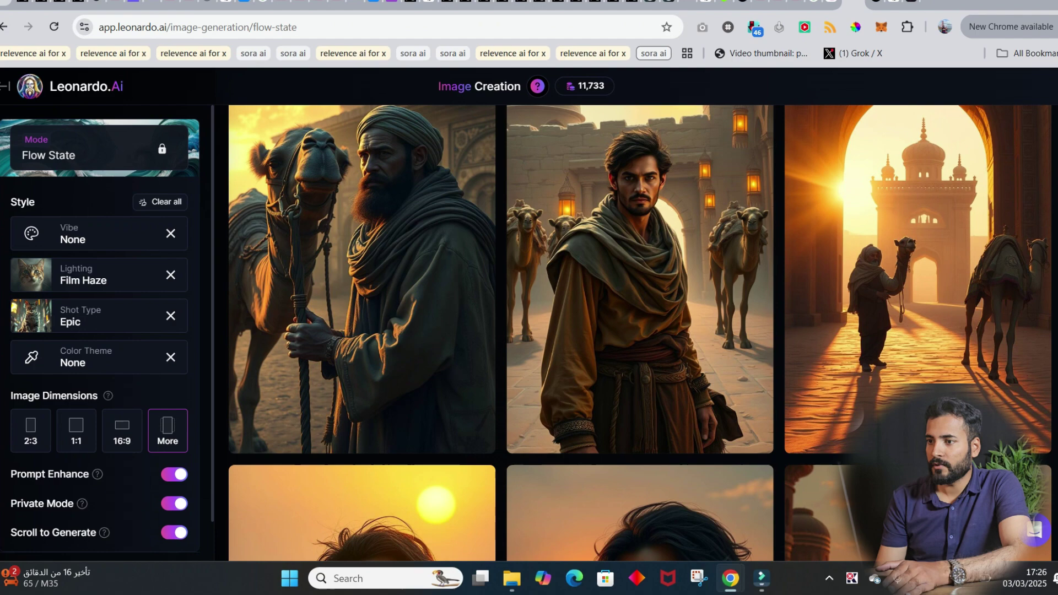
pyautogui.scroll(1, 474, 380)
pyautogui.scroll(-4, 474, 382)
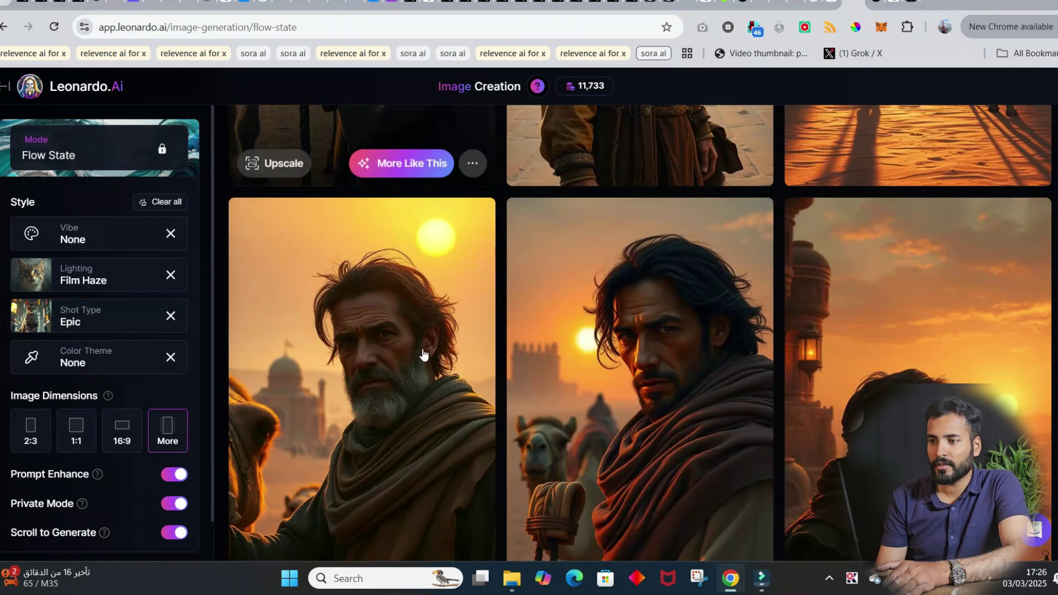
pyautogui.scroll(4, 426, 289)
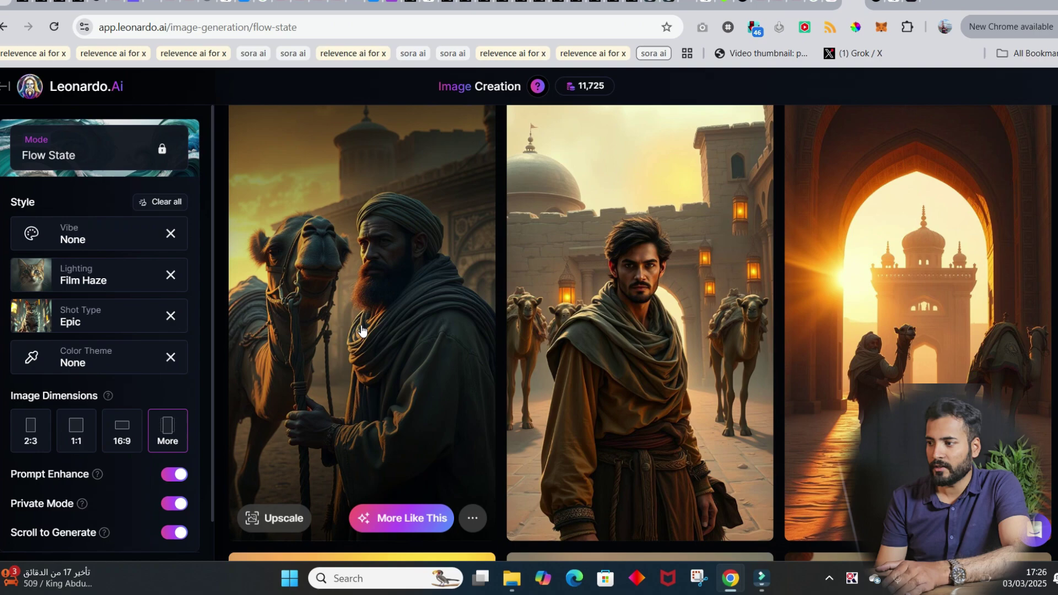
pyautogui.scroll(-5, 361, 331)
pyautogui.scroll(-3, 1053, 390)
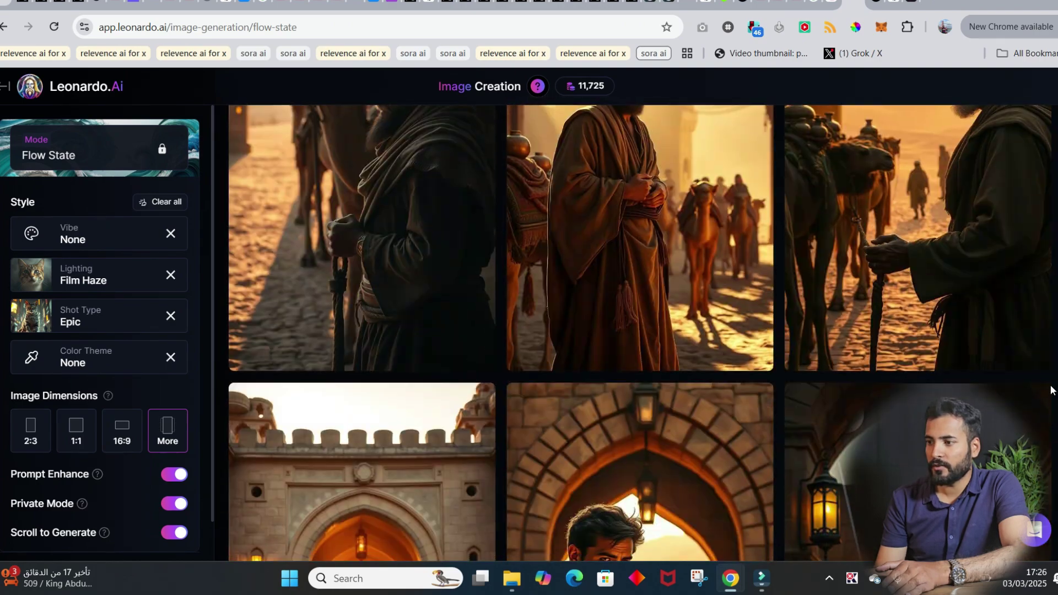
pyautogui.scroll(-3, 1052, 391)
pyautogui.scroll(1, 1053, 390)
pyautogui.scroll(-3, 1049, 414)
pyautogui.scroll(-3, 1048, 426)
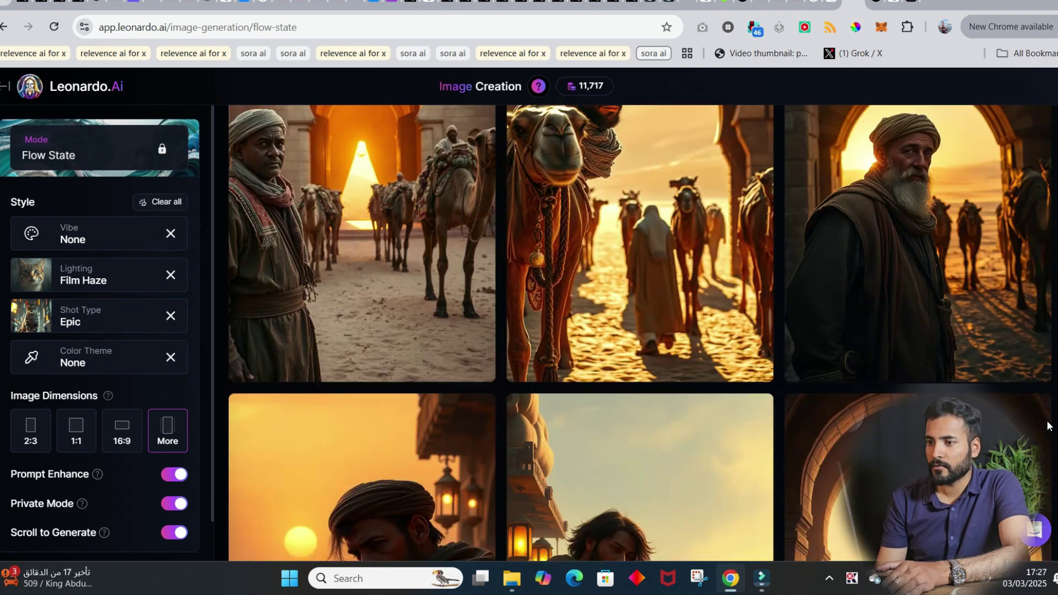
pyautogui.scroll(-3, 1049, 426)
pyautogui.scroll(-3, 1048, 442)
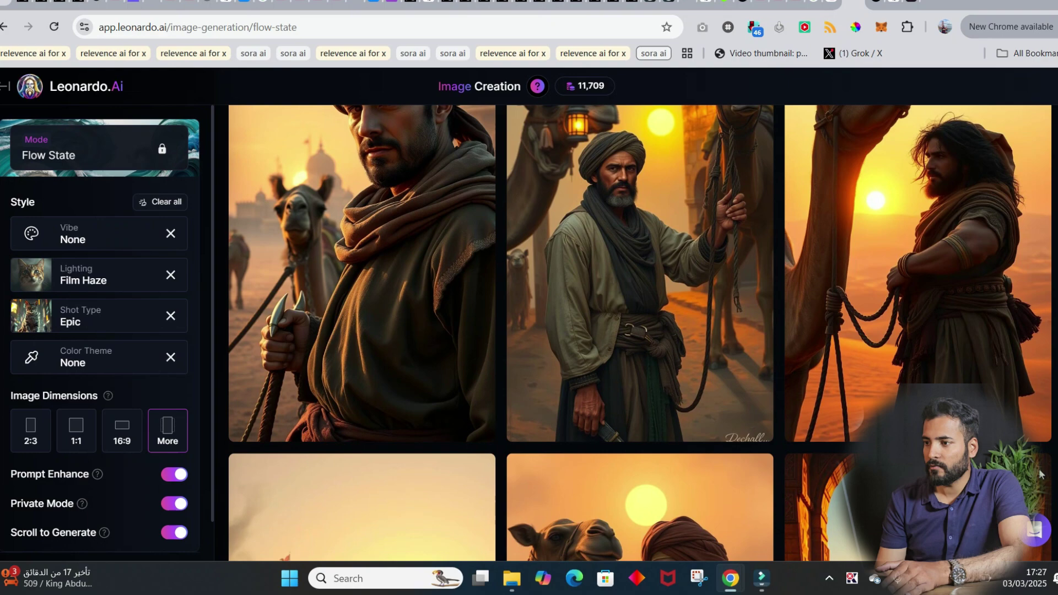
pyautogui.scroll(-3, 1046, 471)
pyautogui.scroll(-2, 1046, 472)
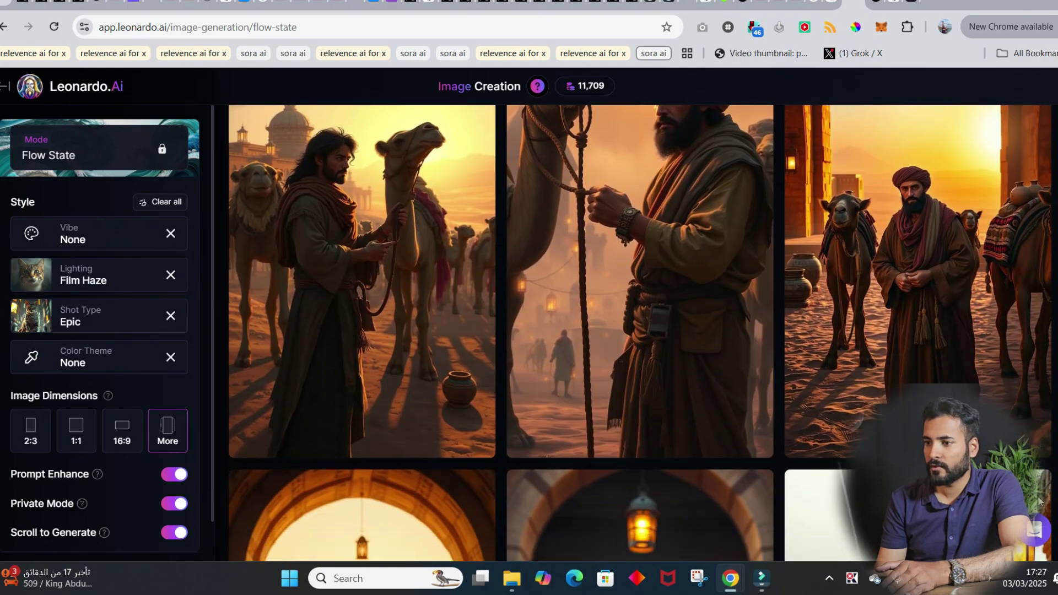
pyautogui.scroll(-2, 1046, 471)
pyautogui.scroll(2, 501, 389)
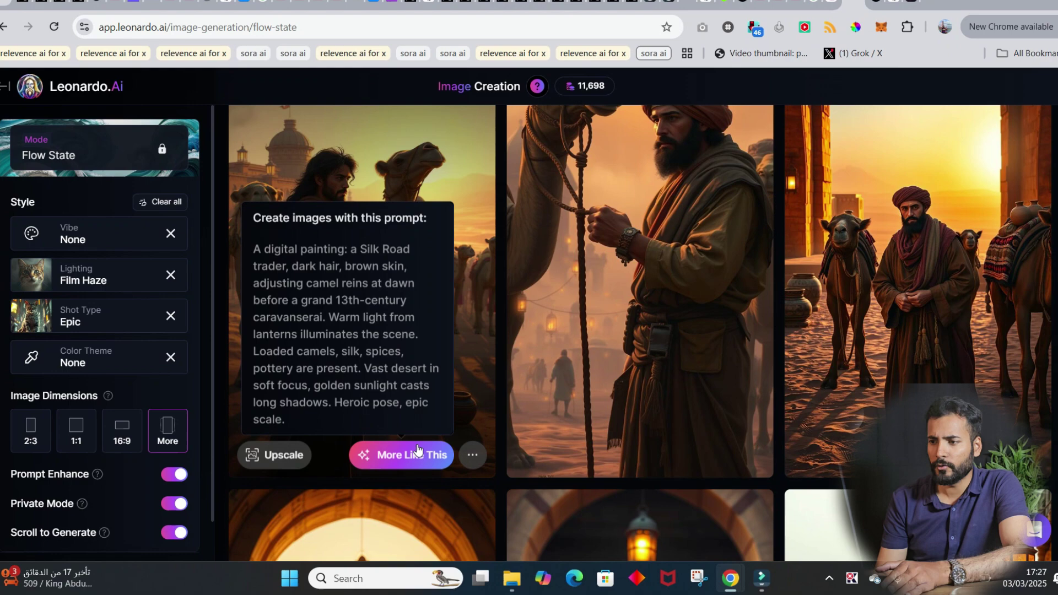
# - Download the dawn trader-holding-camel-reins image from its full-size view, then close the lightbox
pyautogui.click(471, 455)
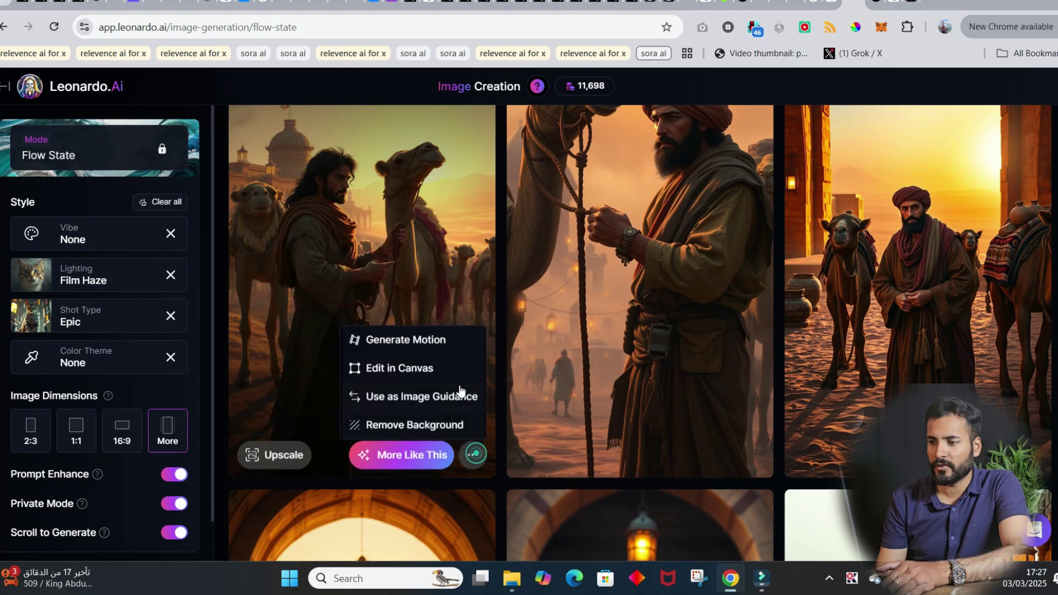
pyautogui.click(399, 340)
pyautogui.click(513, 505)
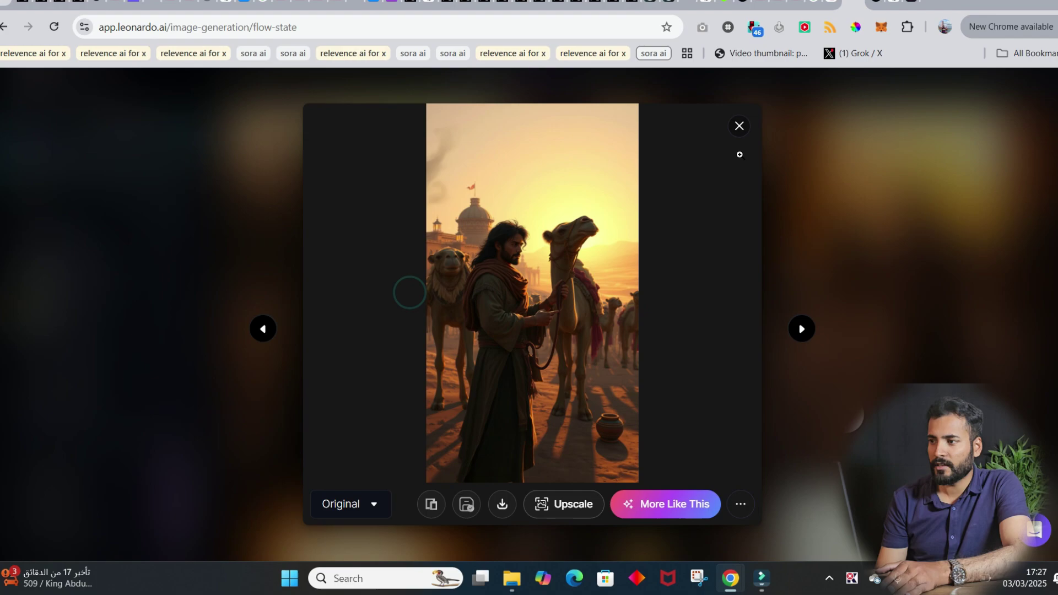
pyautogui.click(737, 128)
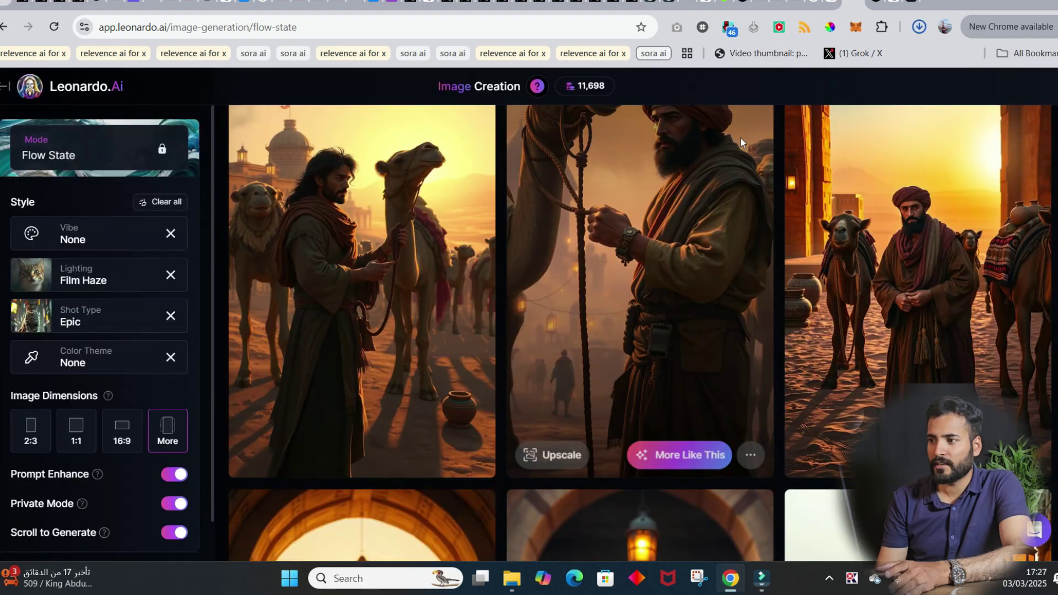
pyautogui.scroll(-1, 662, 211)
pyautogui.scroll(-2, 661, 210)
pyautogui.scroll(-3, 665, 212)
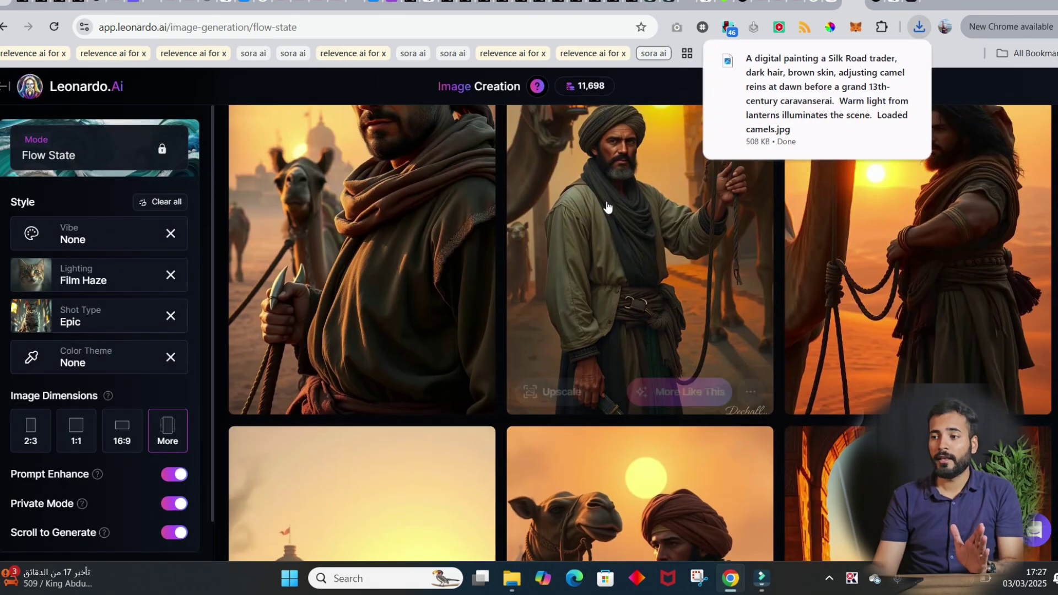
pyautogui.scroll(-3, 666, 212)
pyautogui.scroll(-3, 686, 174)
pyautogui.scroll(-3, 619, 172)
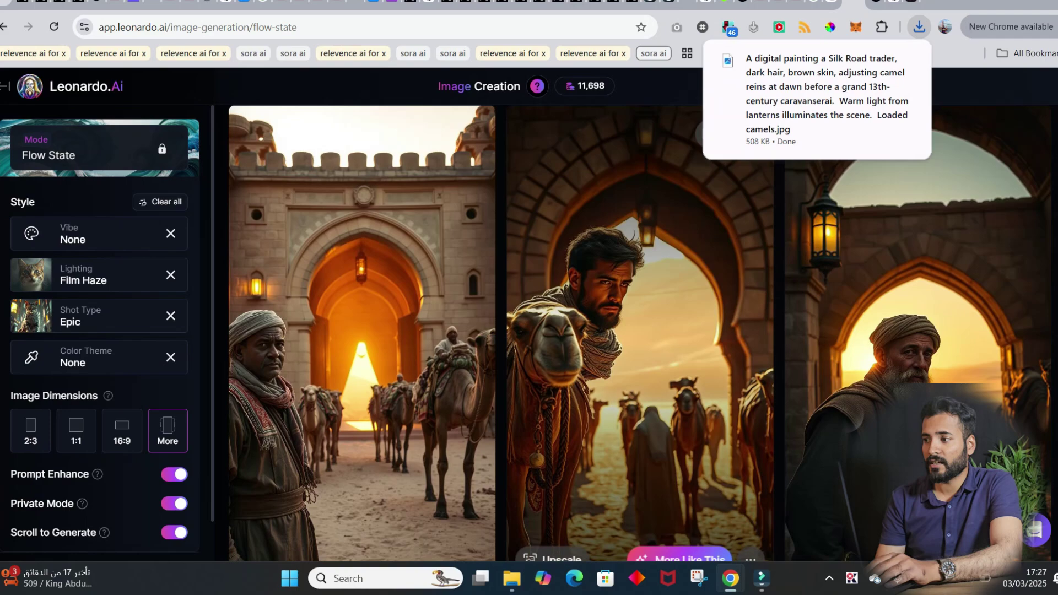
pyautogui.scroll(-3, 619, 172)
pyautogui.scroll(-3, 619, 173)
pyautogui.scroll(5, 640, 330)
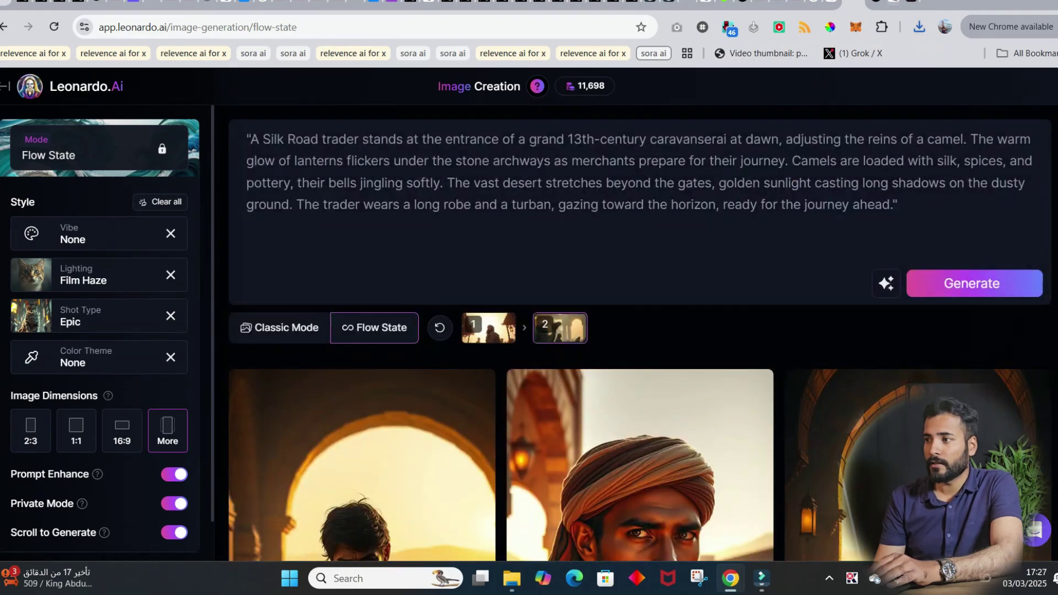
# - Select ChatGPT's Scene 2 windy desert-crossing prompt, then return to the Leonardo.Ai tab
pyautogui.click(889, 4)
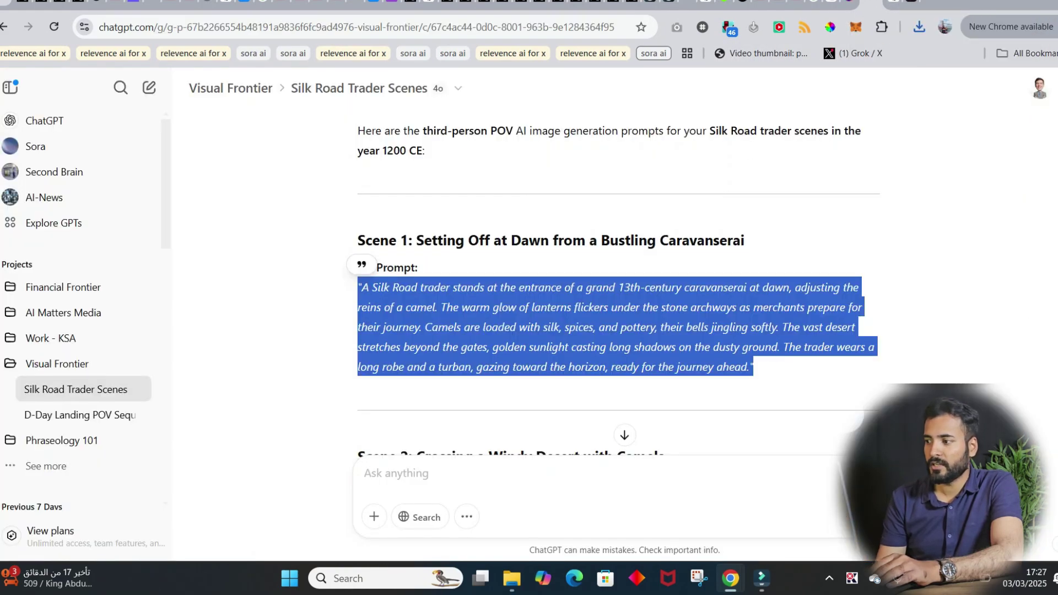
pyautogui.scroll(-4, 1045, 364)
pyautogui.moveTo(647, 240); pyautogui.dragTo(342, 162)
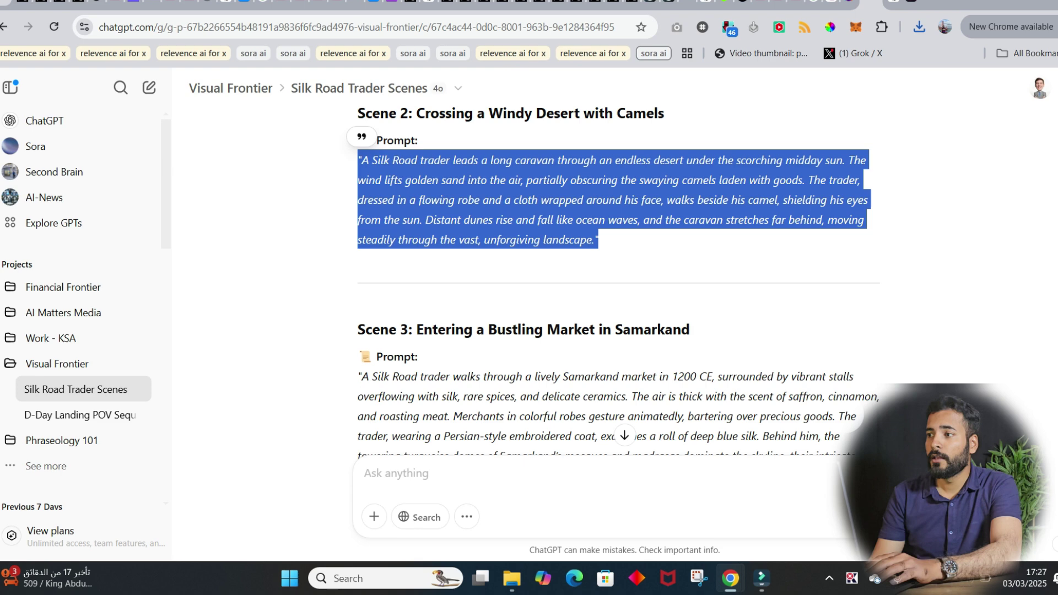
pyautogui.click(852, 3)
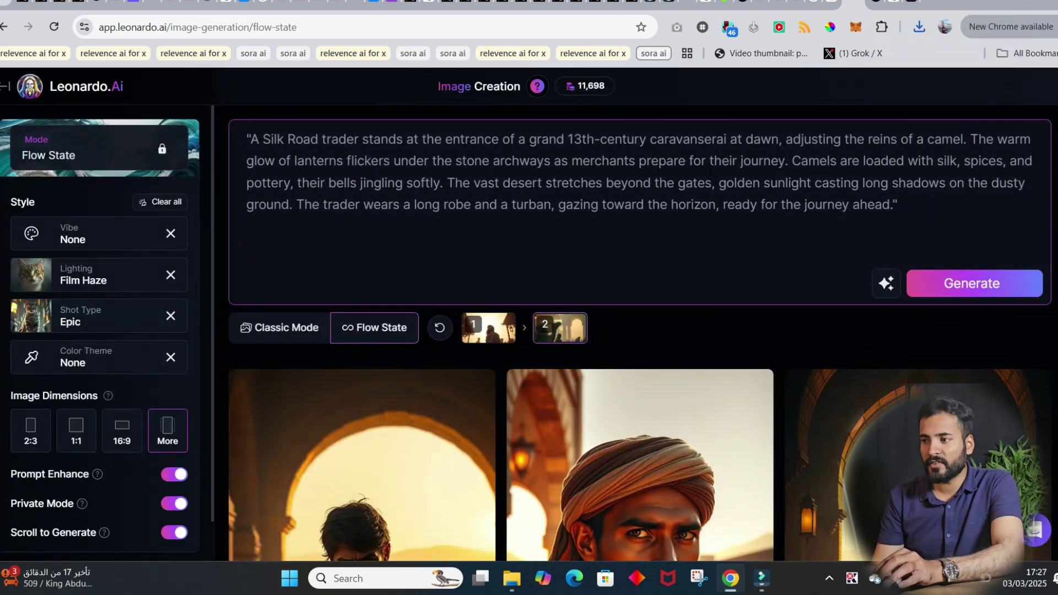
# - Replace the Leonardo.Ai prompt with the Scene 2 caravan text and generate images
pyautogui.hotkey('ctrl', 'a')
pyautogui.write('"A Silk Road trader leads a long caravan through an endless desert under the scorching midday sun. The wind lifts golden sand into the air, partially obscuring the swaying camels laden with goods. The trader, dressed in a flowing robe and a cloth wrapped around his face, walks beside his camel, shielding his eyes from the sun. Distant dunes rise and fall like ocean waves, and the caravan stretches far behind, moving steadily through the vast, unforgiving landscape."')
pyautogui.press('Return')
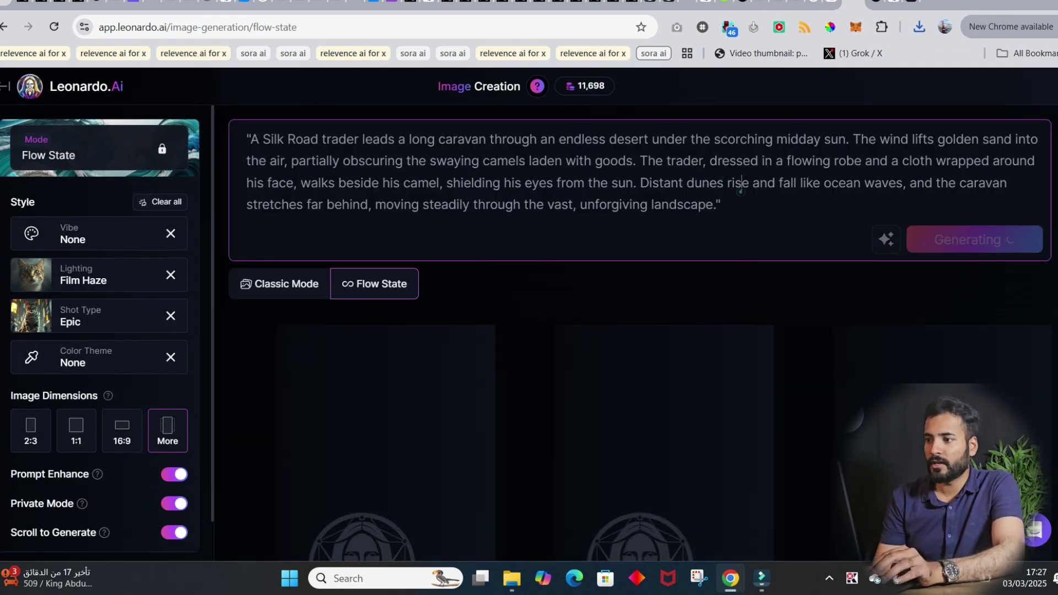
pyautogui.scroll(-2, 740, 185)
pyautogui.scroll(-1, 740, 185)
pyautogui.scroll(-1, 740, 185)
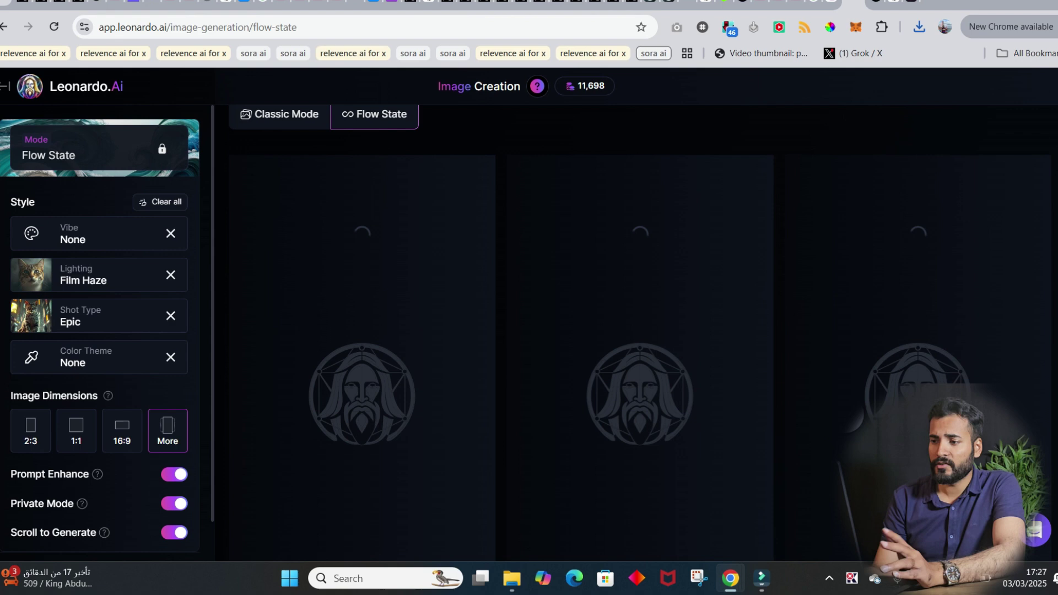
pyautogui.scroll(-1, 640, 331)
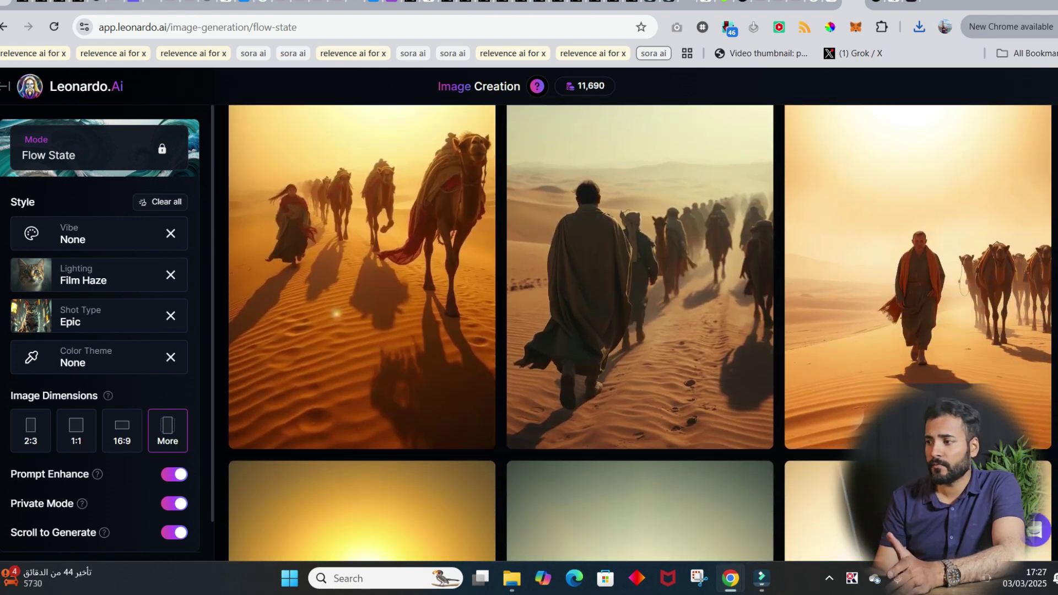
pyautogui.scroll(2, 647, 277)
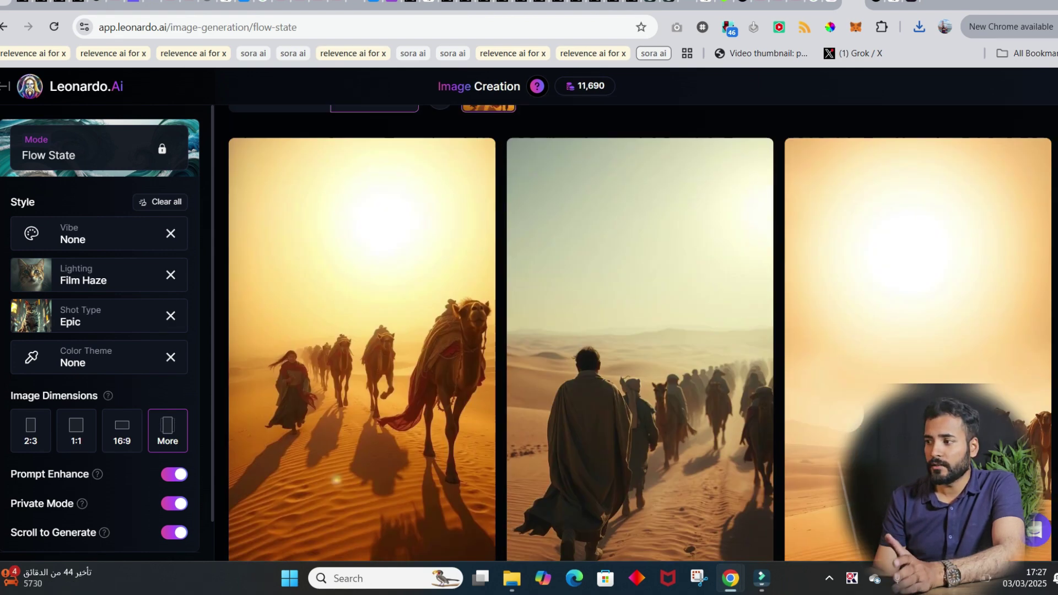
pyautogui.scroll(3, 647, 276)
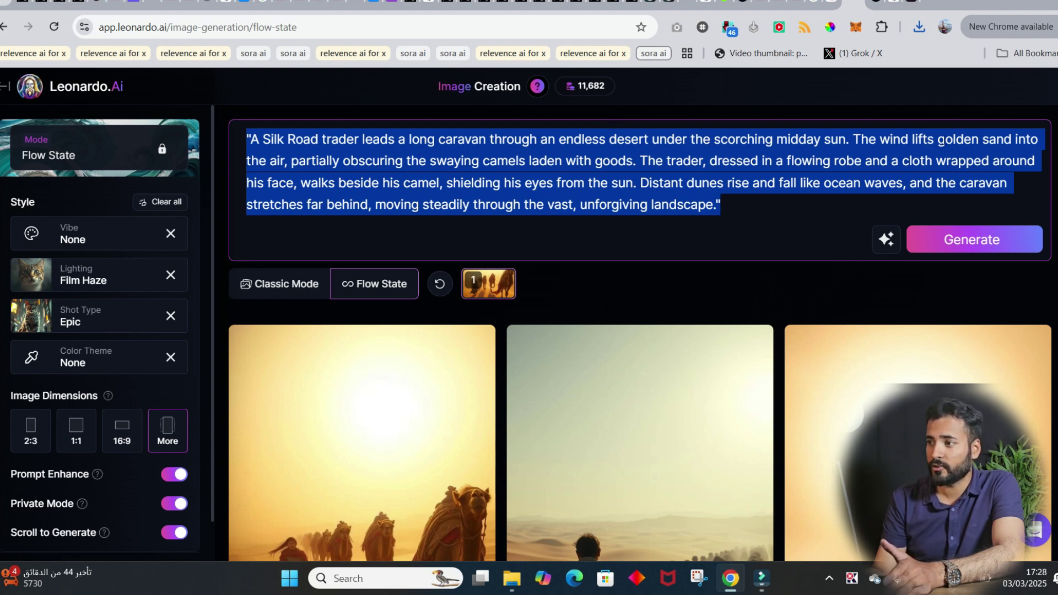
pyautogui.scroll(-3, 639, 332)
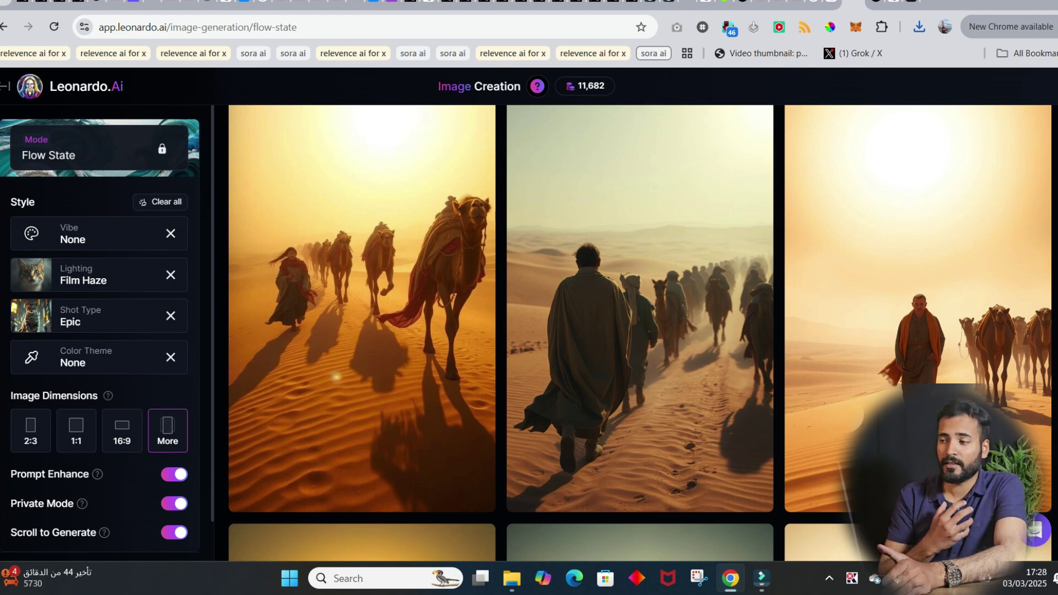
pyautogui.scroll(-1, 640, 330)
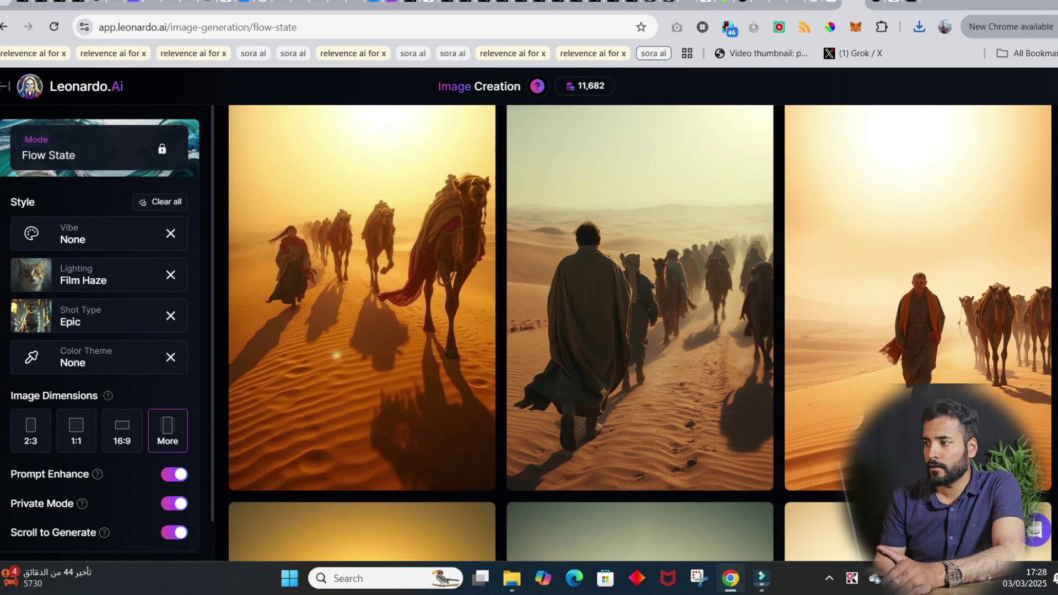
pyautogui.scroll(-5, 640, 331)
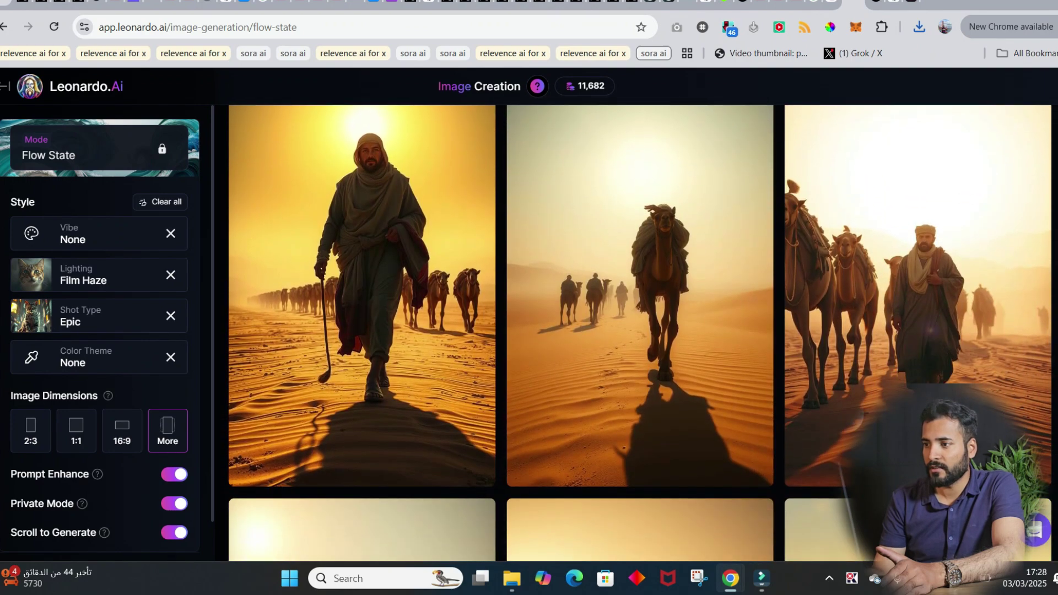
pyautogui.moveTo(901, 312)
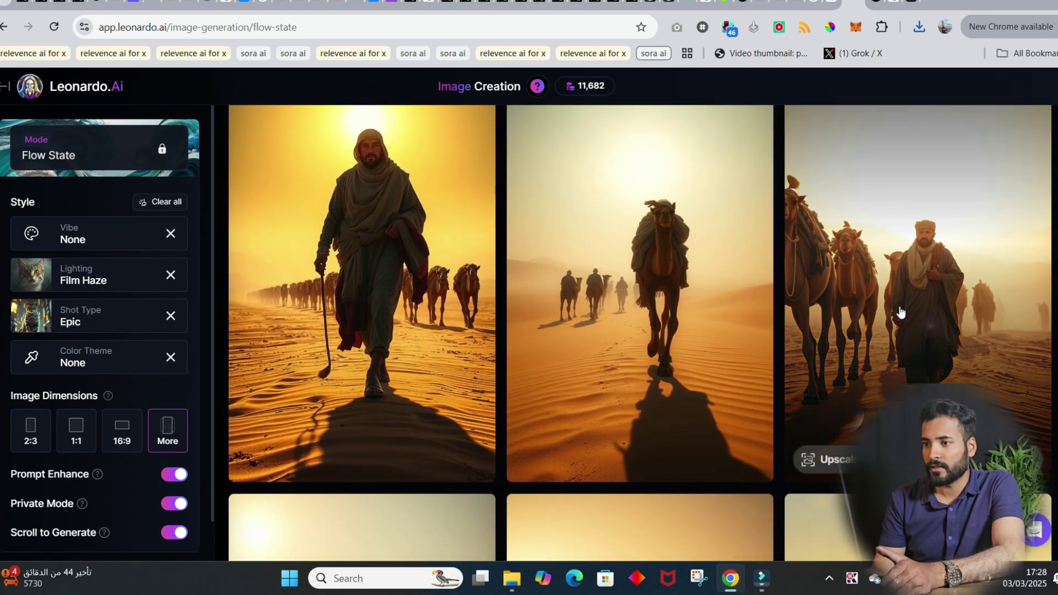
pyautogui.scroll(-5, 920, 320)
pyautogui.scroll(-5, 684, 333)
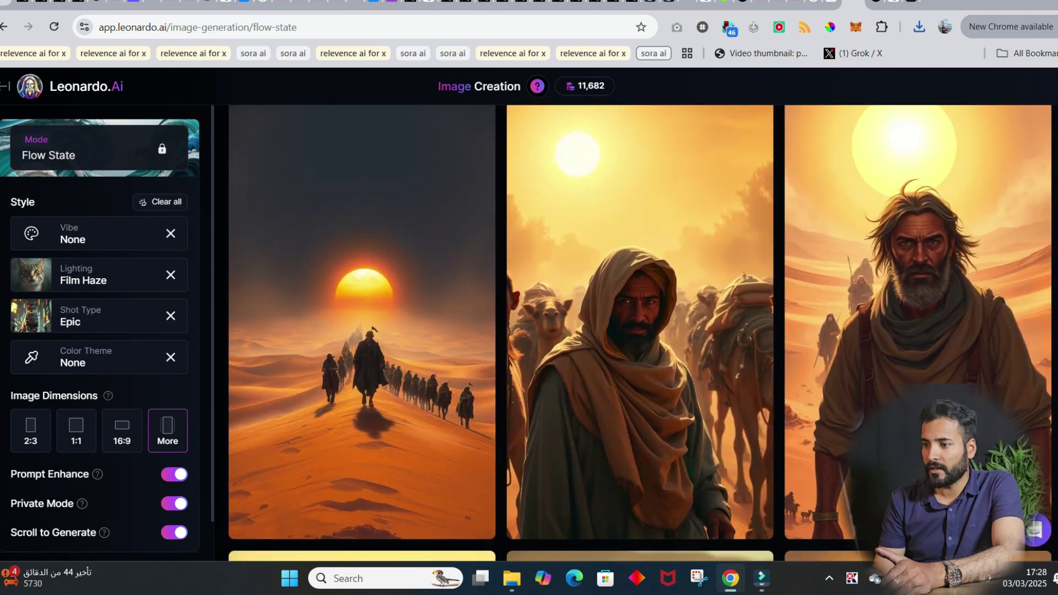
pyautogui.scroll(-5, 683, 334)
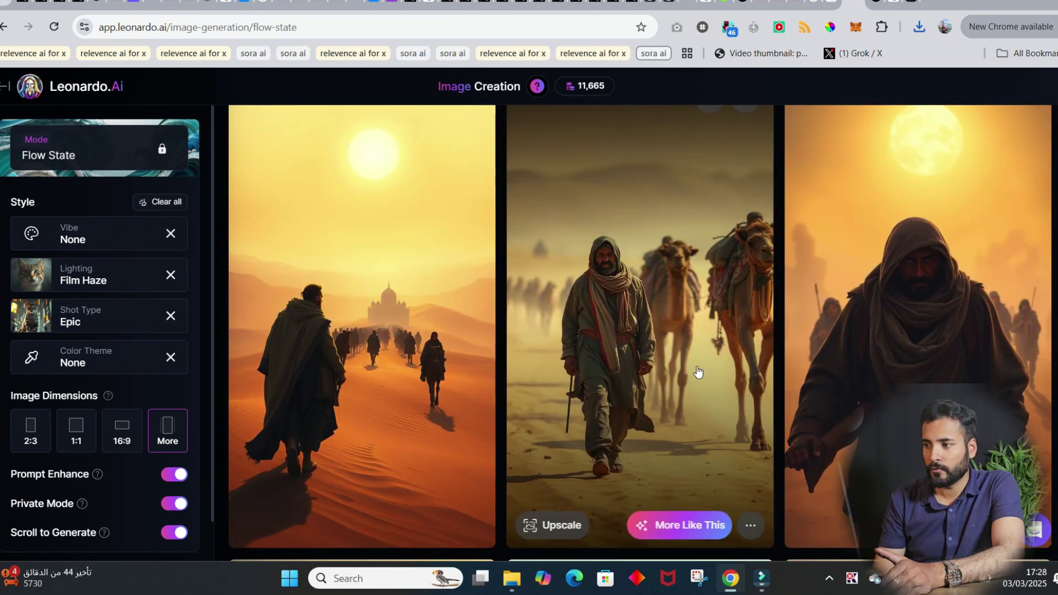
# - View the walking-trader-with-camels image full size, close it, and return to Hailuo AI
pyautogui.click(739, 305)
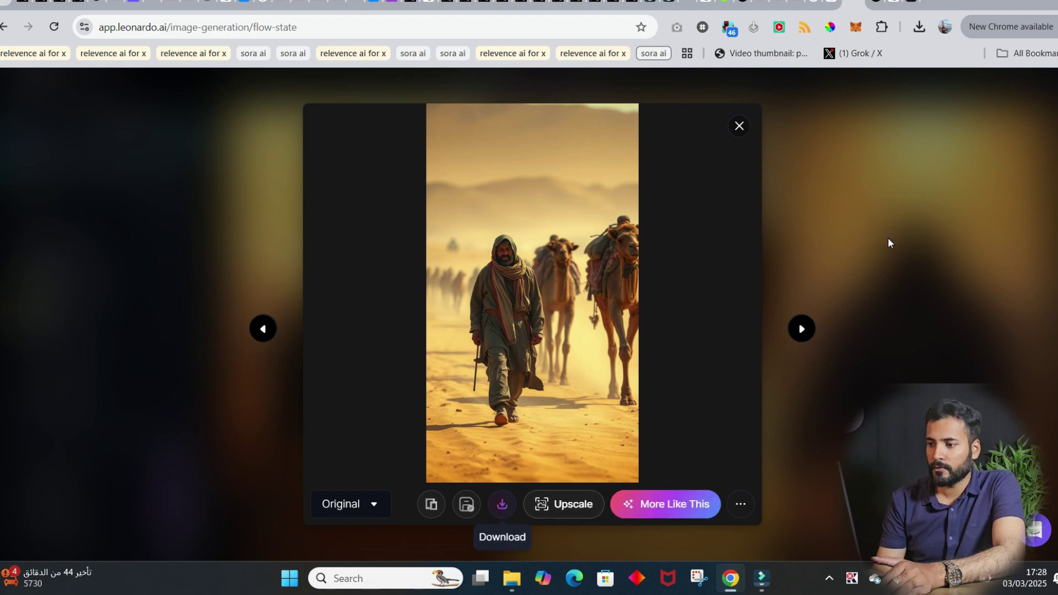
pyautogui.click(739, 126)
pyautogui.scroll(5, 640, 330)
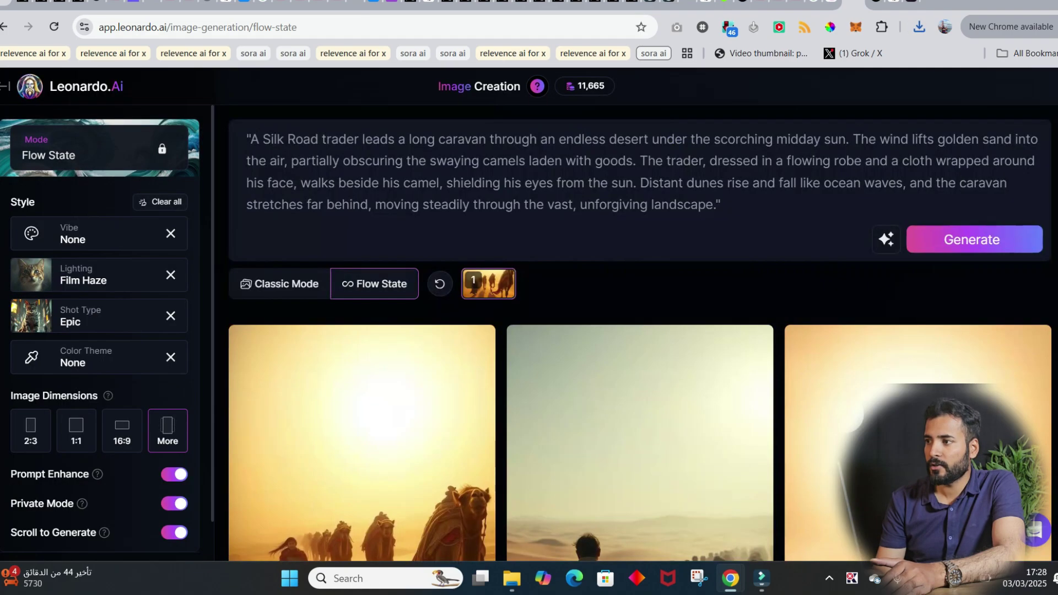
pyautogui.click(815, 3)
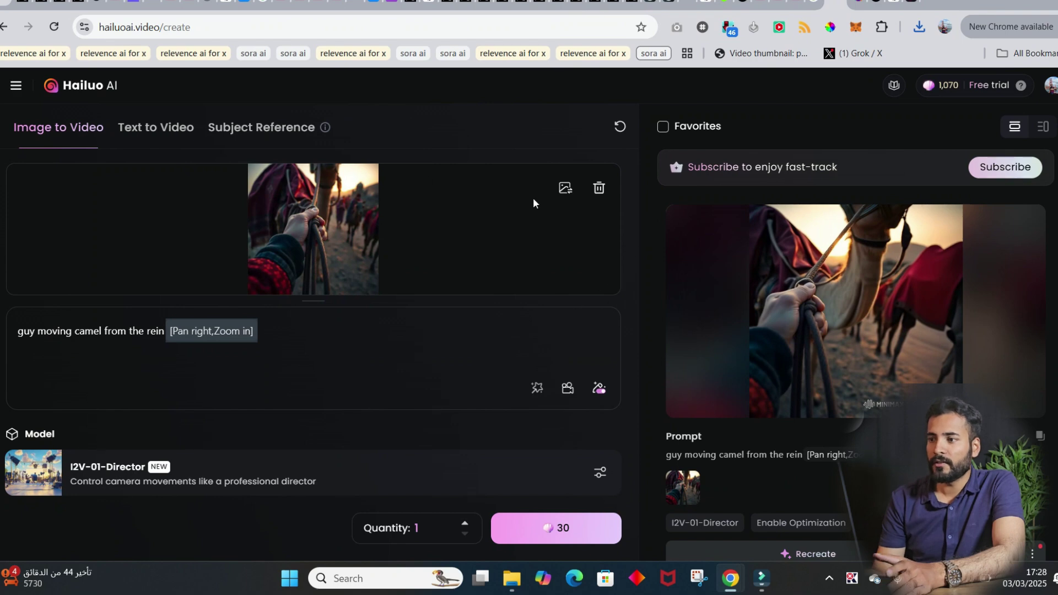
# - Remove the camel-rein reference image in Hailuo AI and show Chrome's recent downloads
pyautogui.click(600, 191)
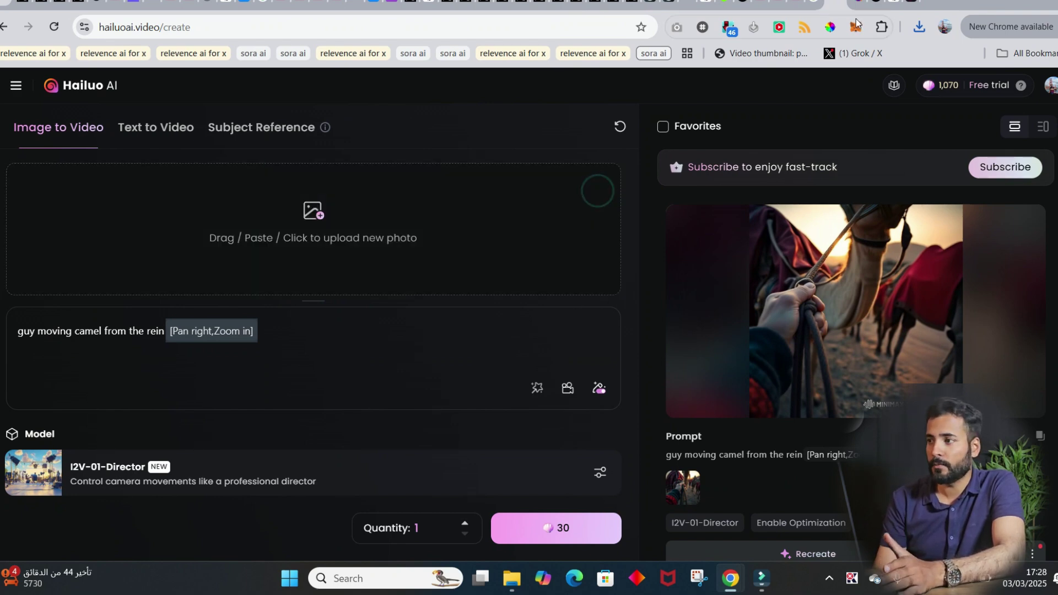
pyautogui.click(859, 3)
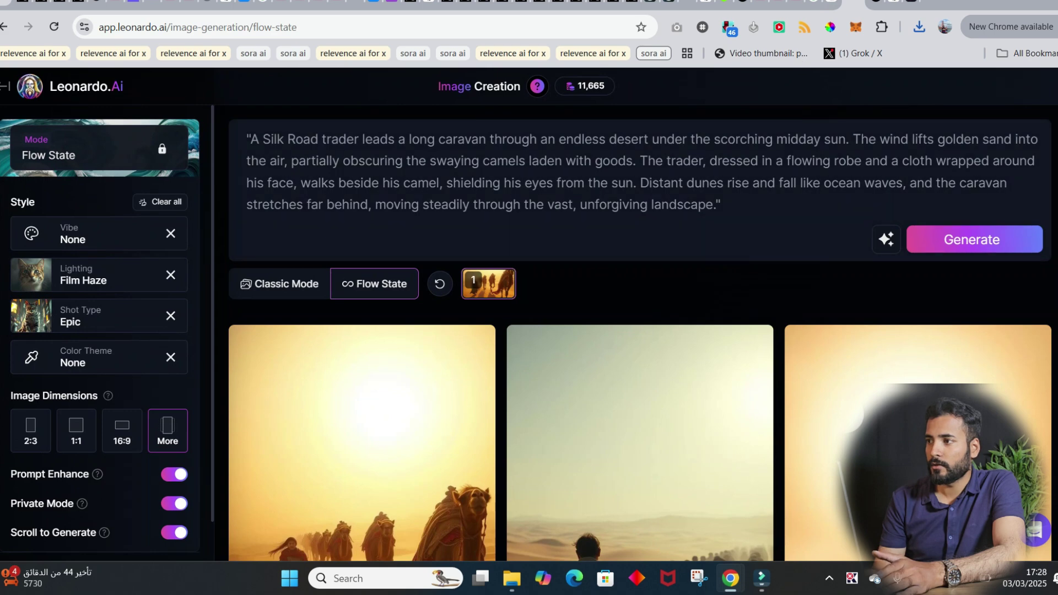
pyautogui.click(860, 3)
pyautogui.click(919, 26)
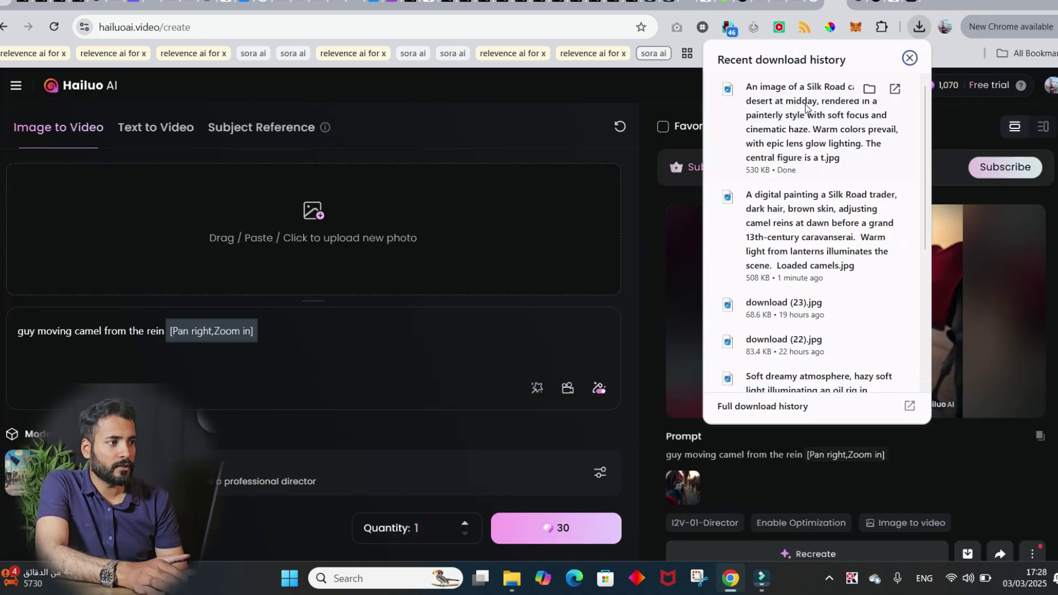
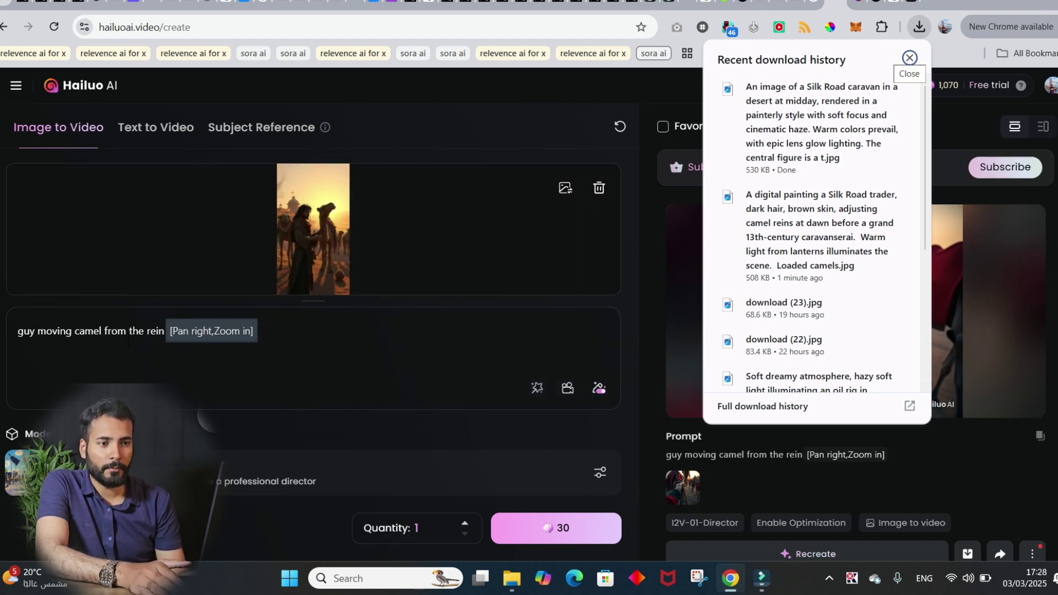
# - Dismiss Chrome's recent downloads list to reveal the camel image and its 'guy moving camel from the rein' prompt
pyautogui.click(96, 345)
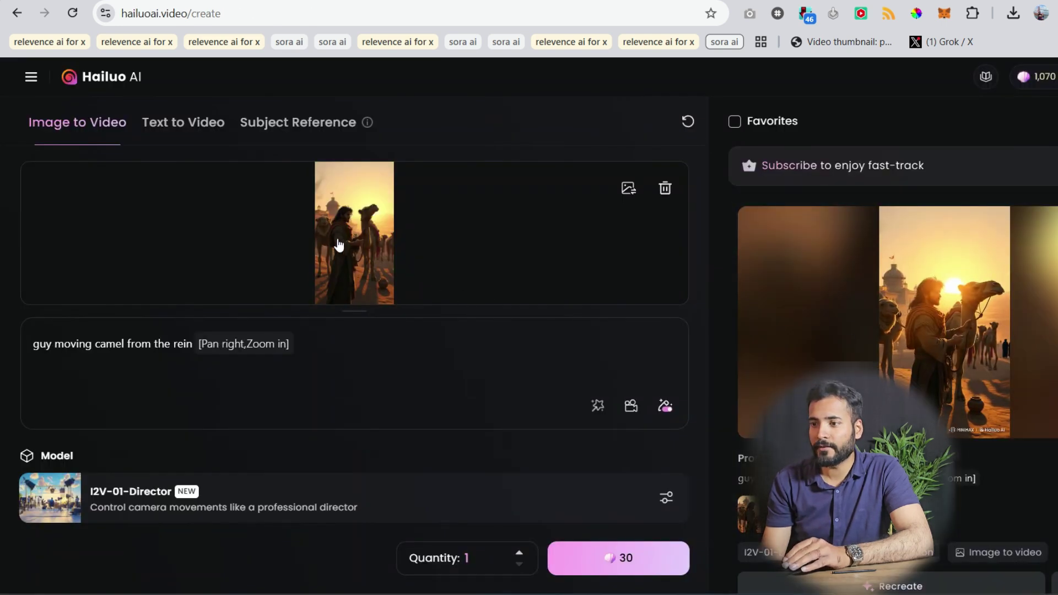
# - Preview the uploaded camel image full size, then play the finished six-second camel video
pyautogui.click(359, 237)
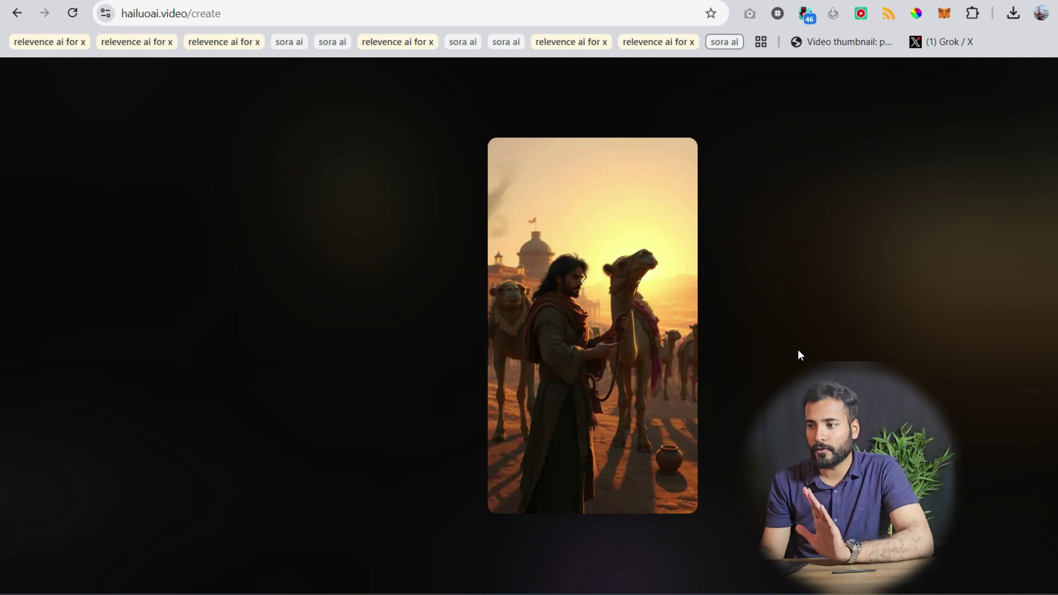
pyautogui.click(756, 366)
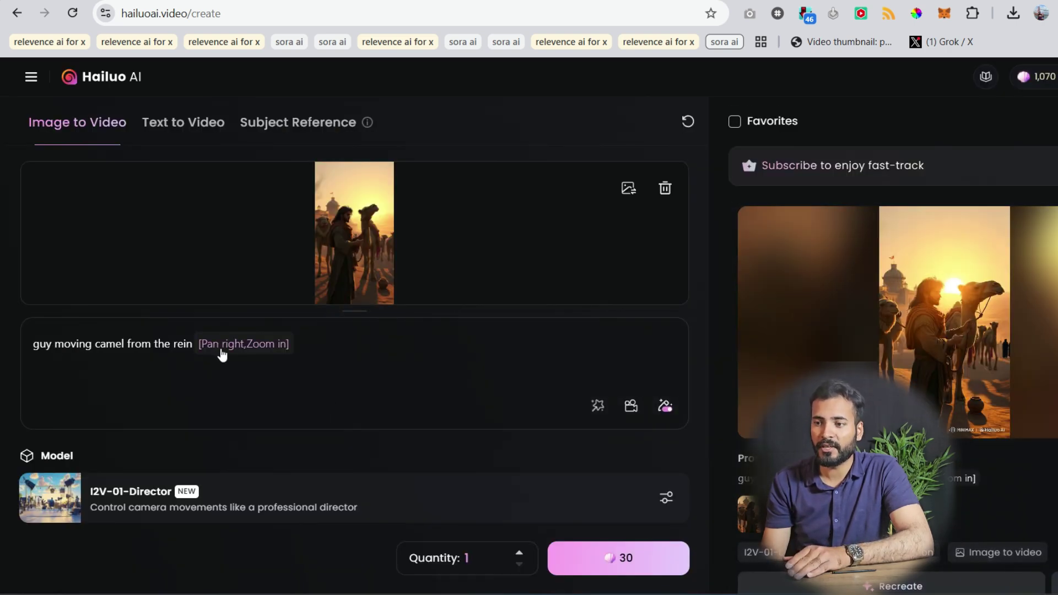
pyautogui.click(924, 340)
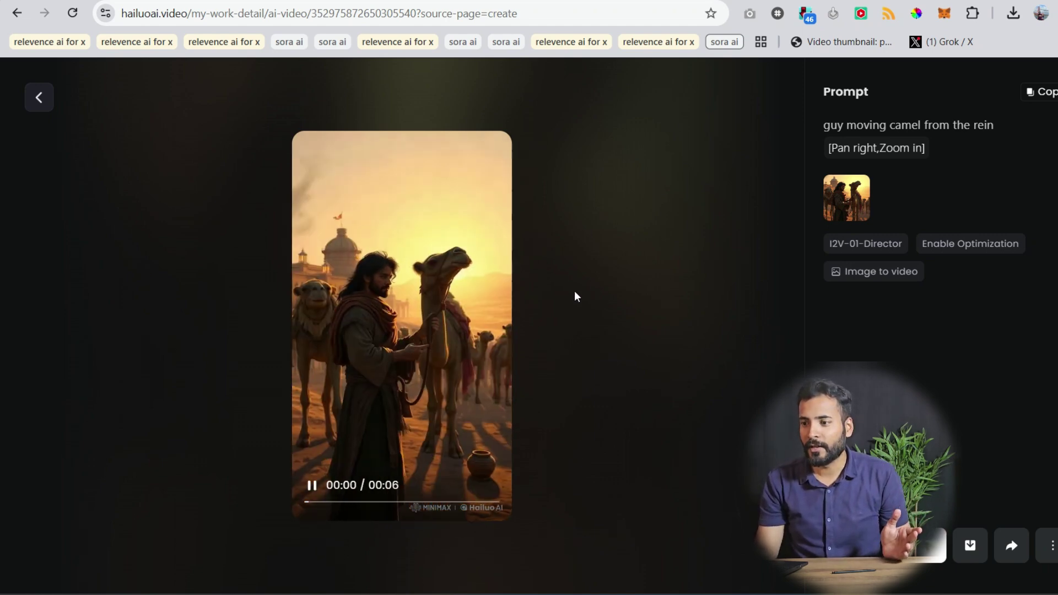
# - Enter 'camels in a caravan at dusk in a desert' as the ElevenLabs sound-effect description
pyautogui.click(992, 0)
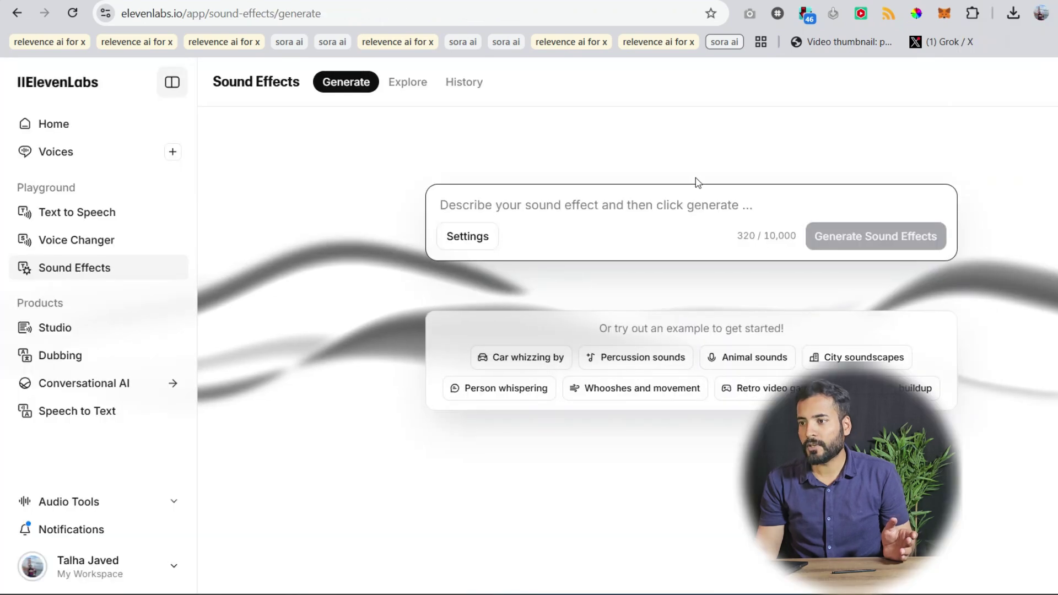
pyautogui.click(745, 207)
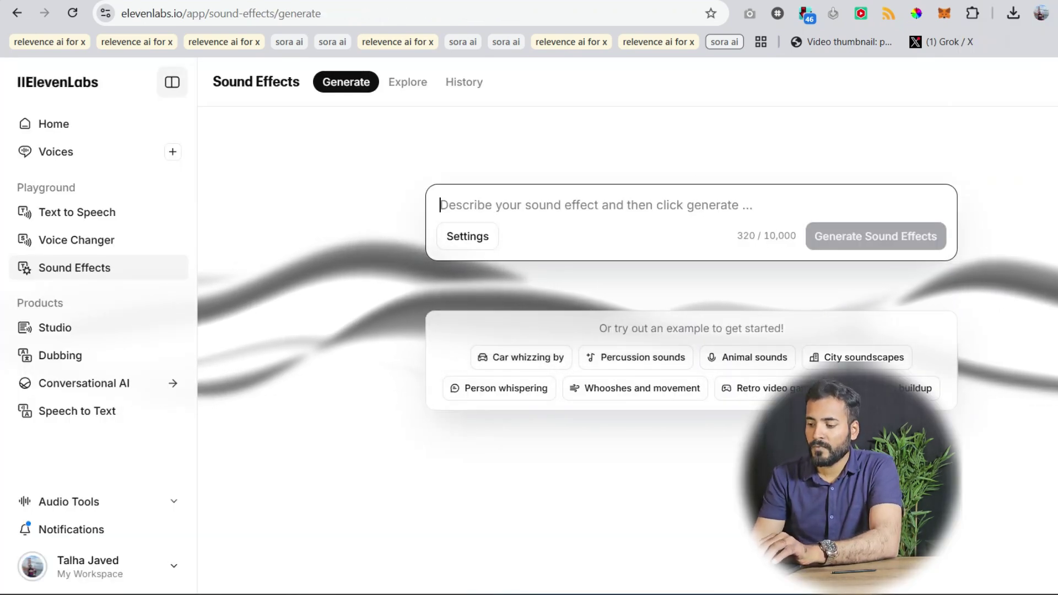
pyautogui.write('sounds of ')
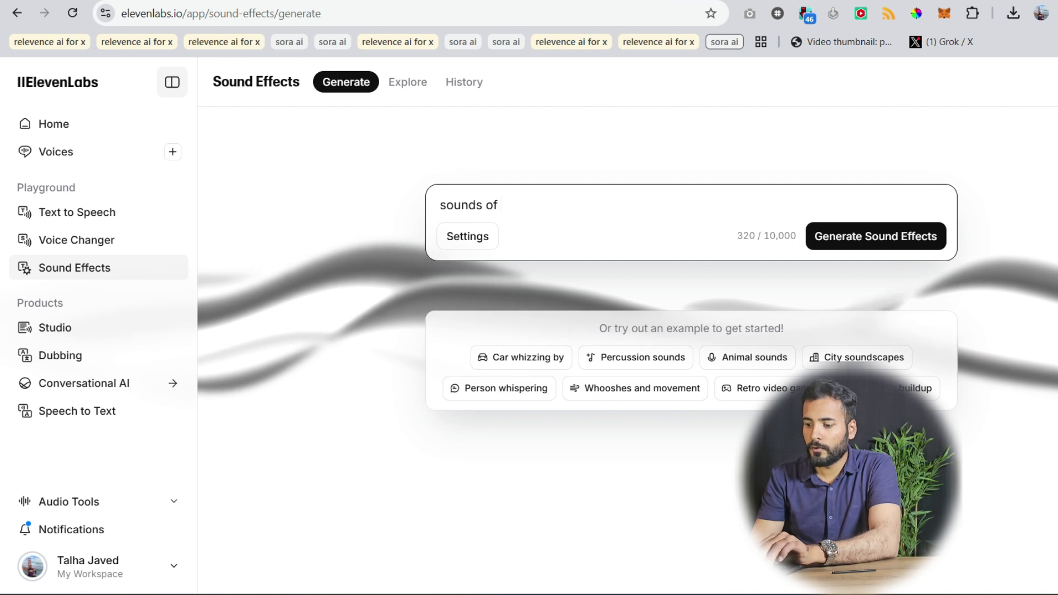
pyautogui.write('couple of ca')
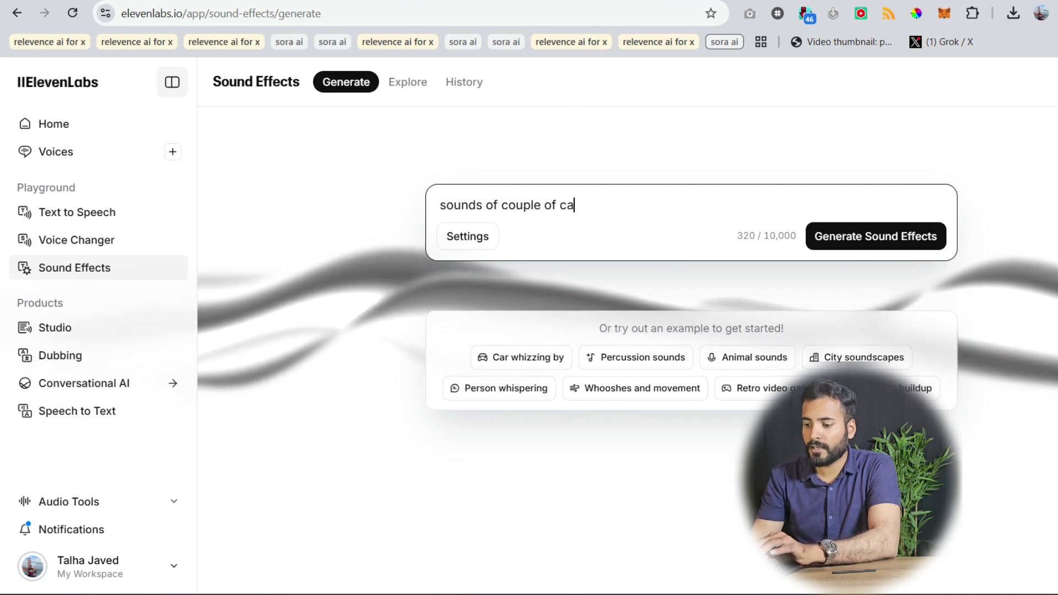
pyautogui.write('mels ina cara')
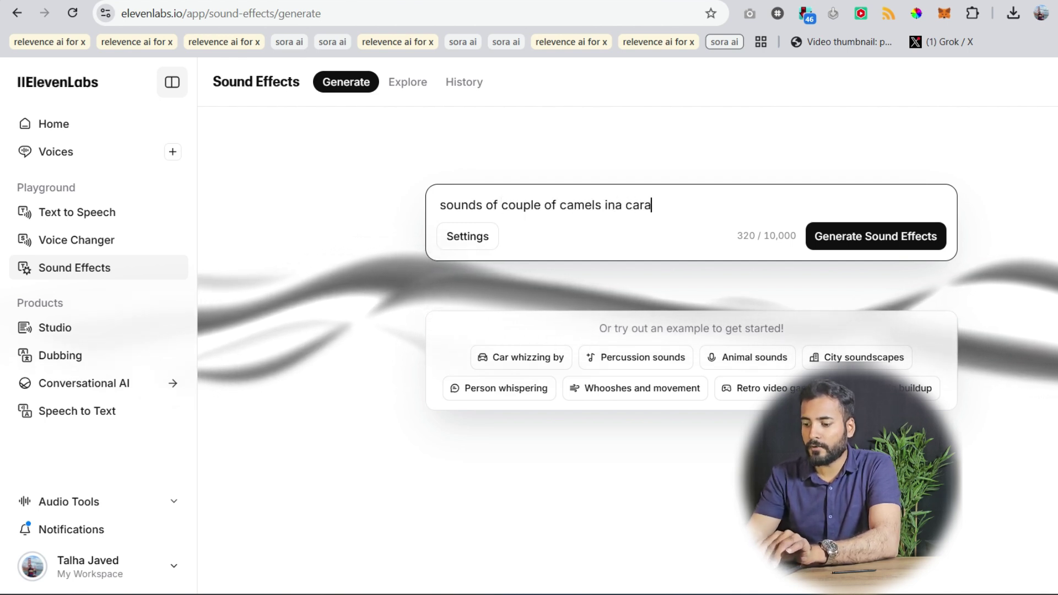
pyautogui.press('BackSpace')
pyautogui.write('van a')
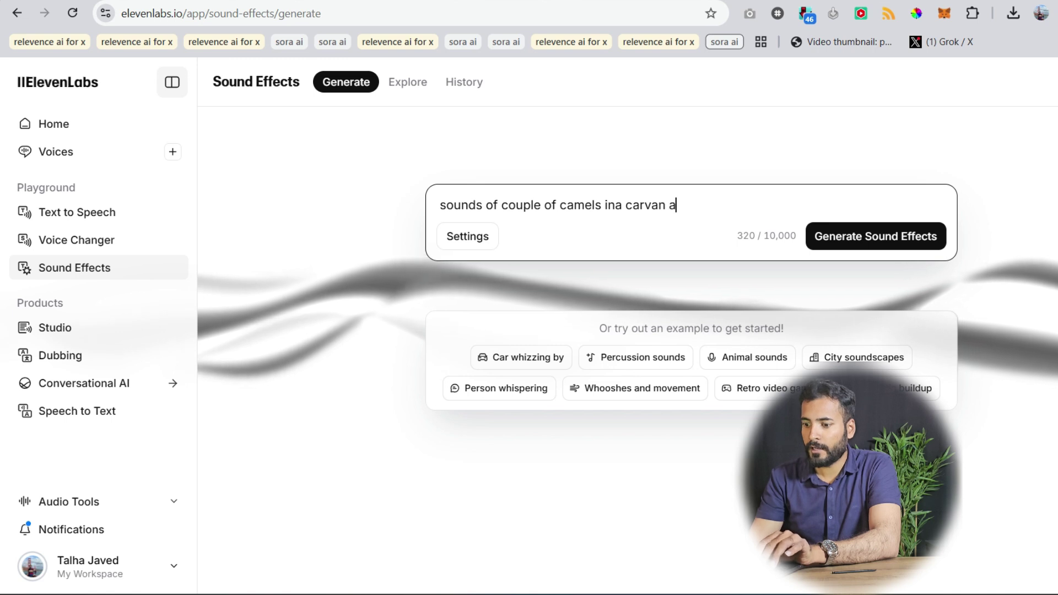
pyautogui.write('t du')
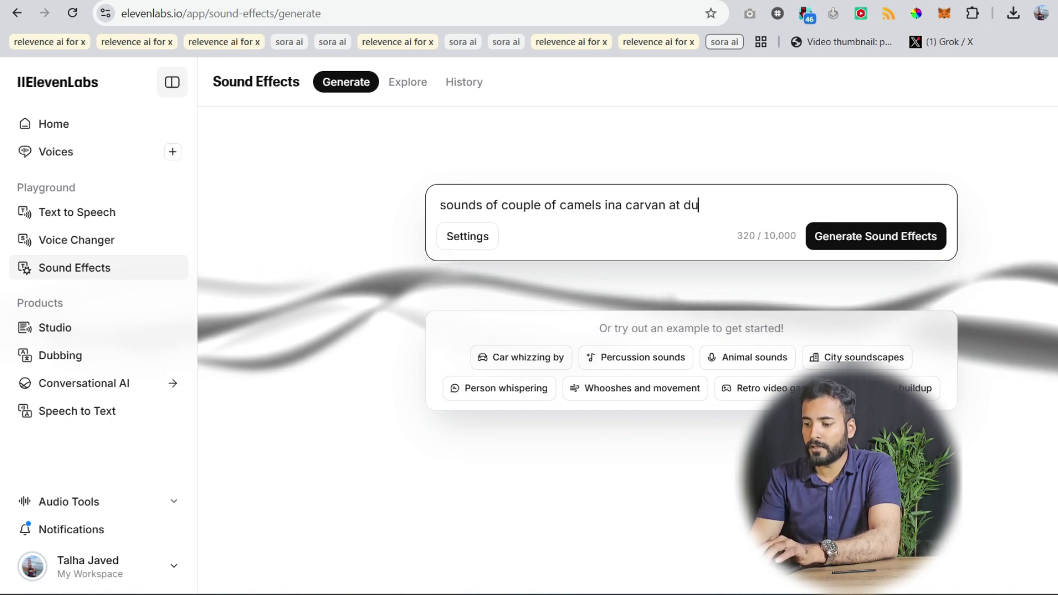
pyautogui.write('sk in')
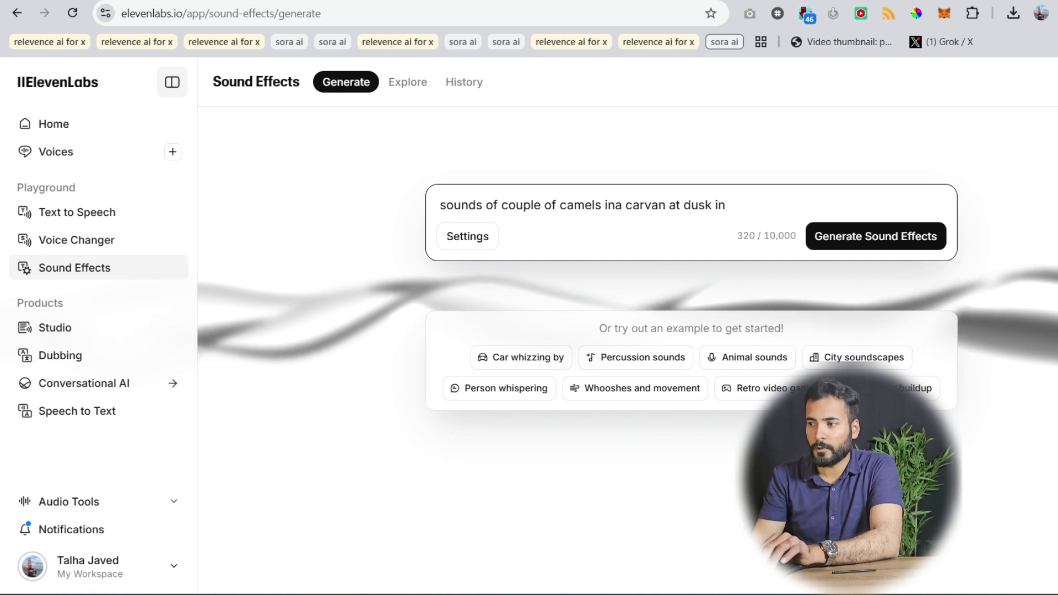
pyautogui.write(' a ')
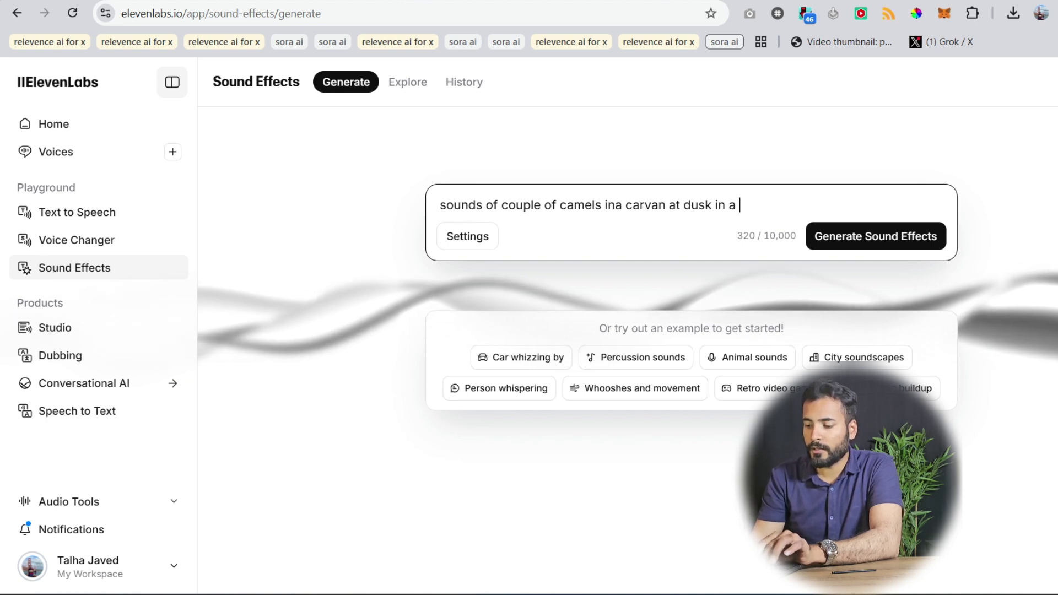
pyautogui.write('desert')
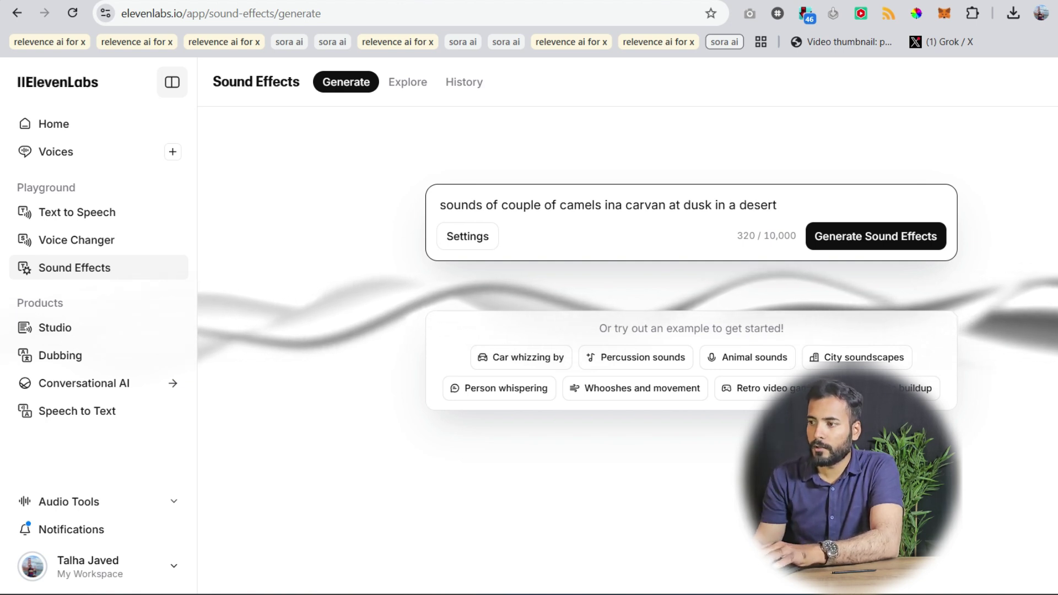
pyautogui.write('0')
# - Generate the camel-caravan sound effects, audition Generations 1–4, and return to the camel video
pyautogui.click(894, 237)
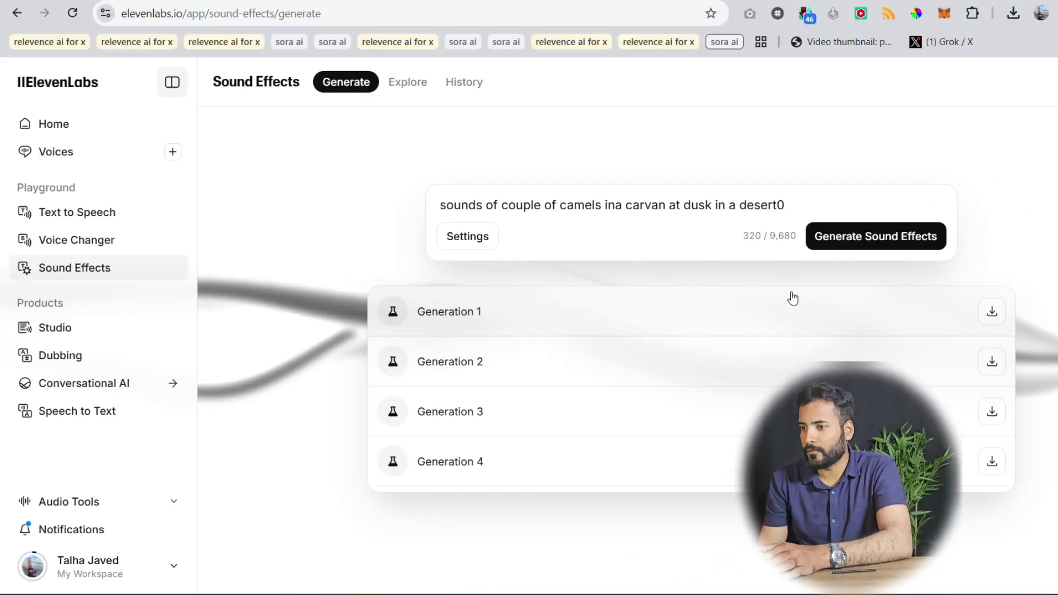
pyautogui.click(788, 304)
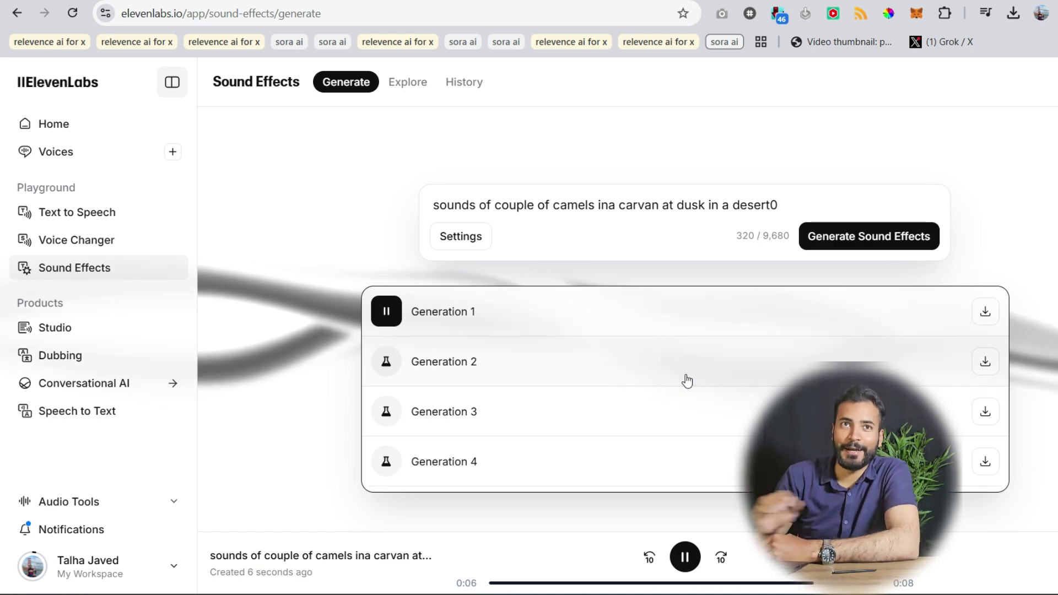
pyautogui.click(685, 381)
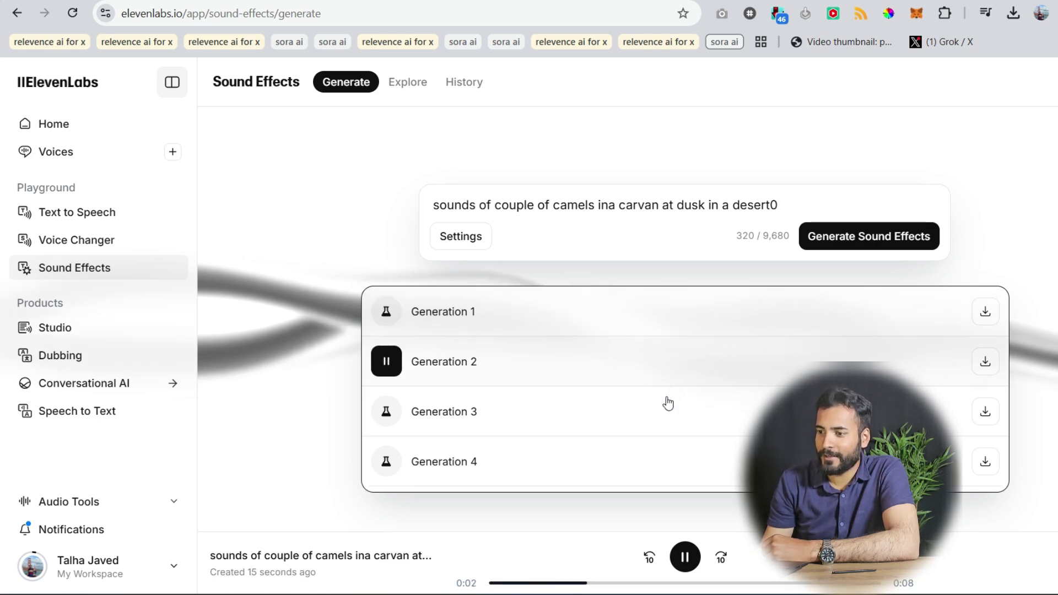
pyautogui.click(646, 427)
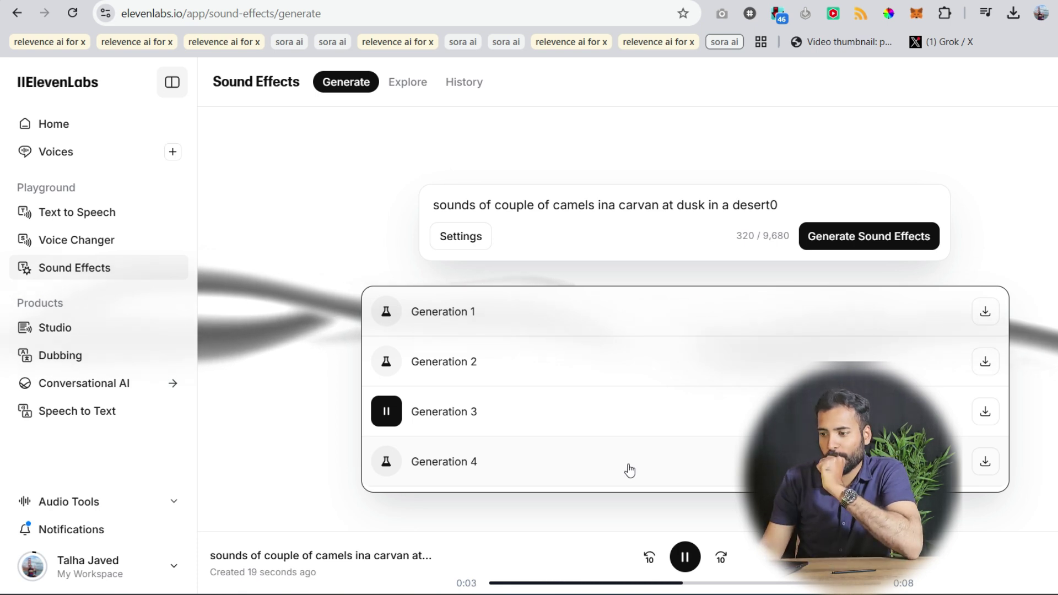
pyautogui.click(629, 469)
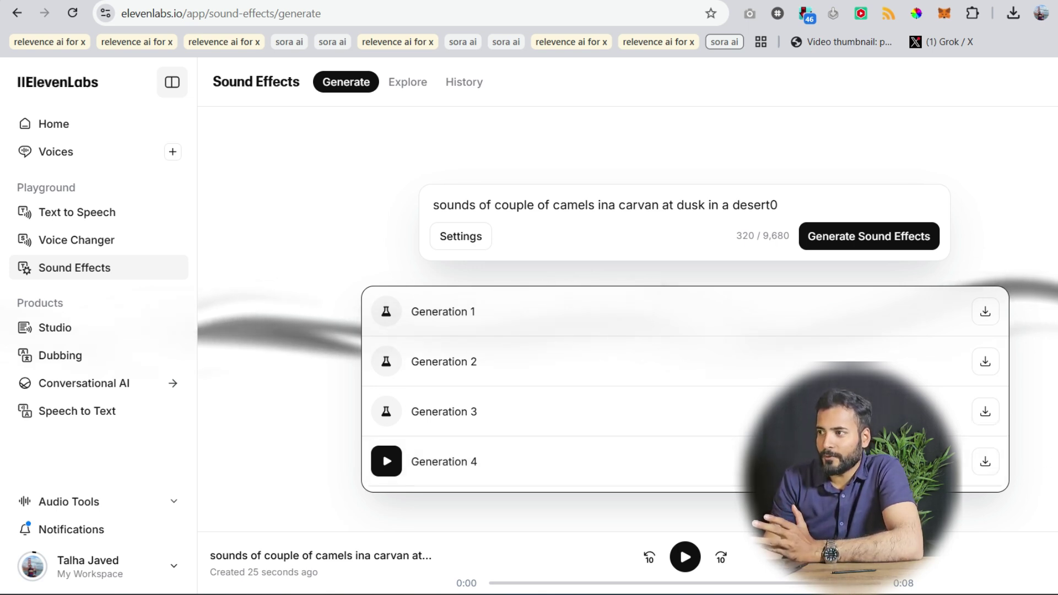
pyautogui.click(976, 2)
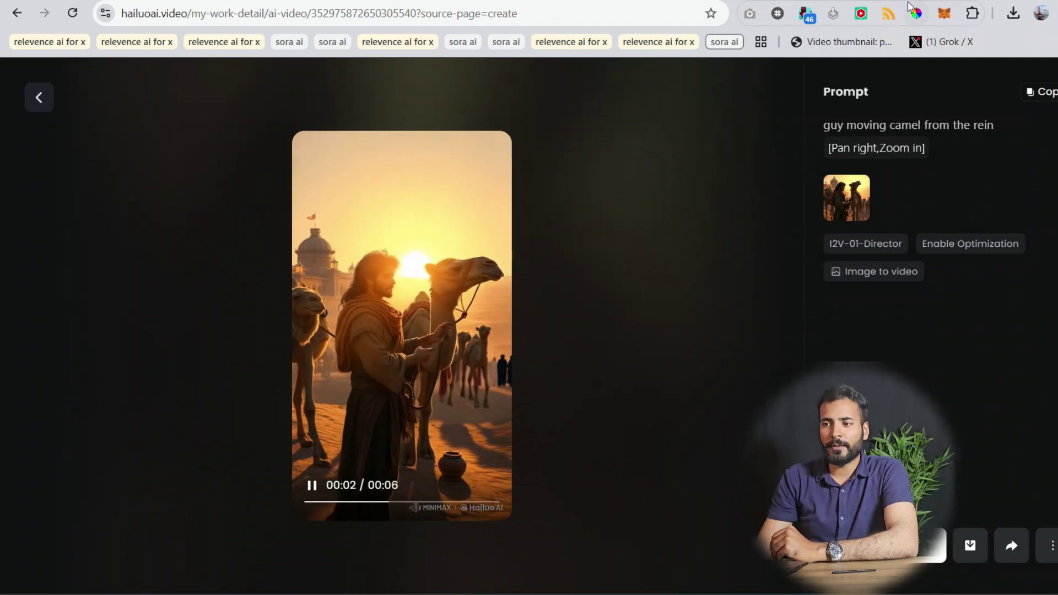